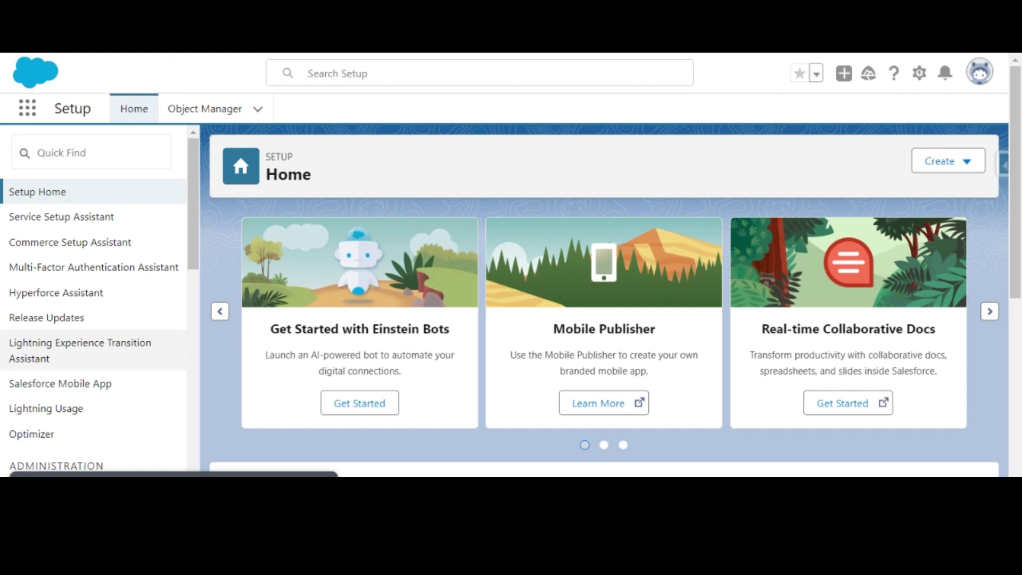
Step: Search Setup's Quick Find for 'named' to locate Named Credentials
click(90, 152)
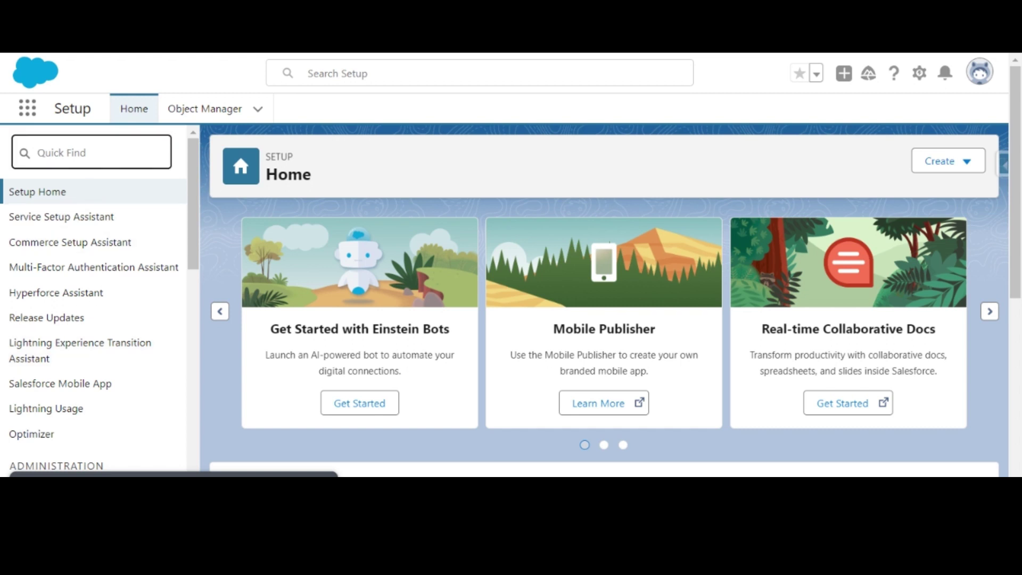
text(named)
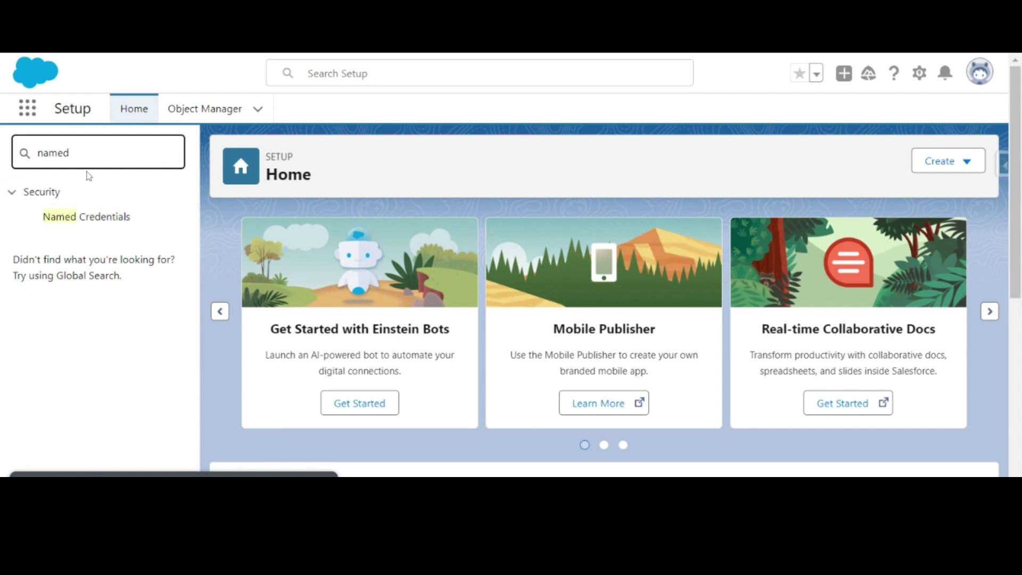
Step: Open Named Credentials and browse its tabs and the credential creation options
click(109, 224)
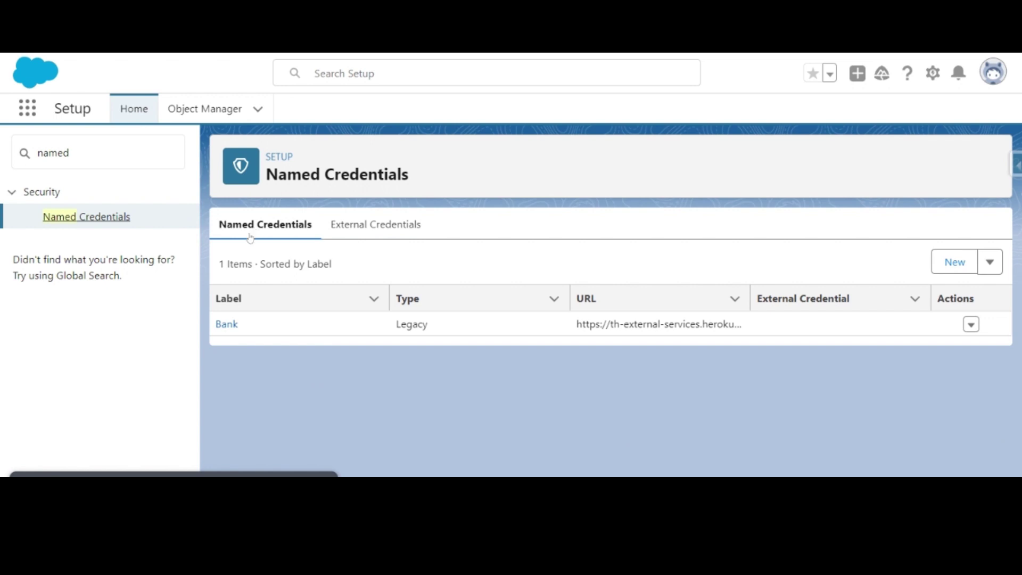
click(397, 234)
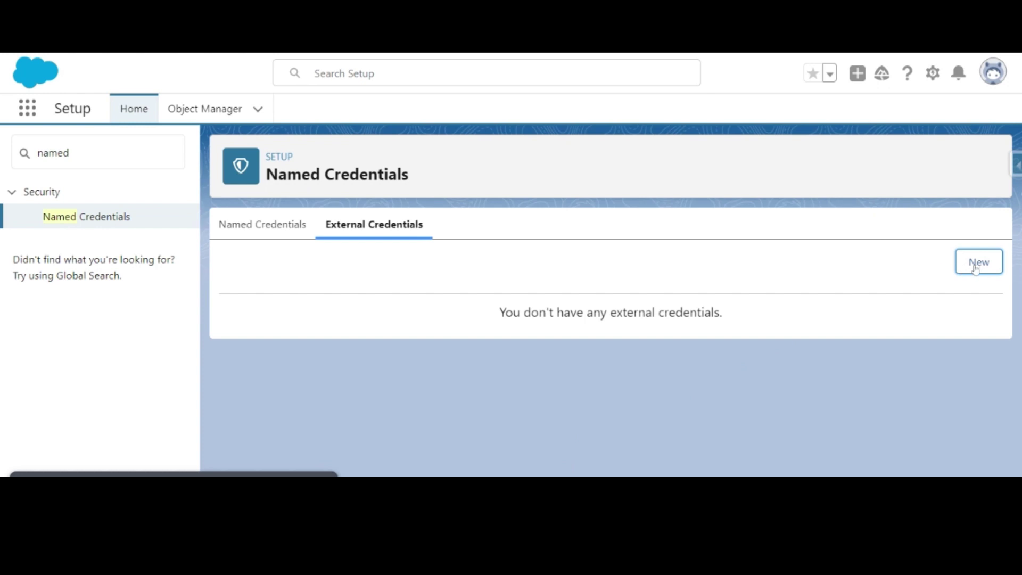
click(288, 227)
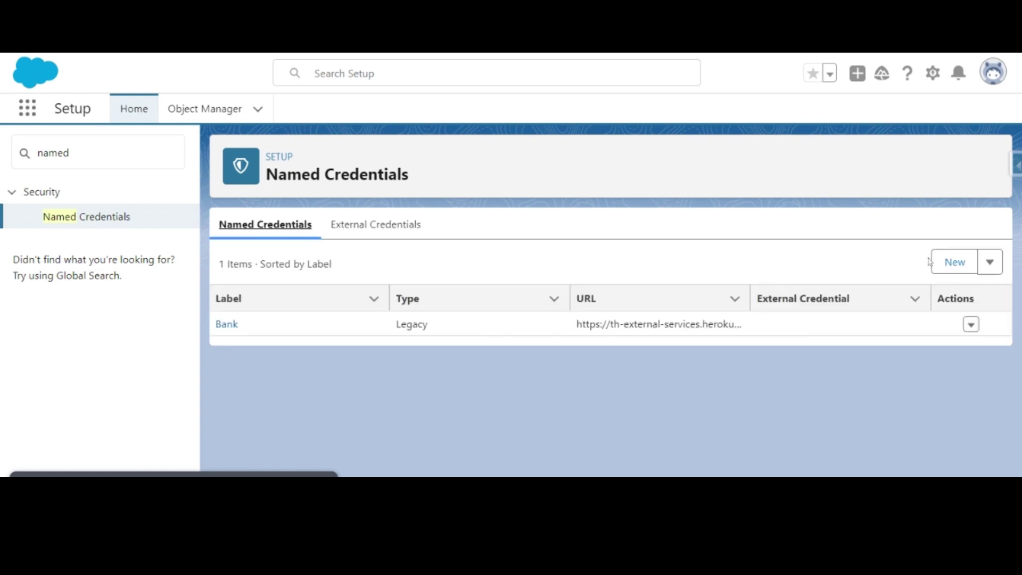
click(945, 261)
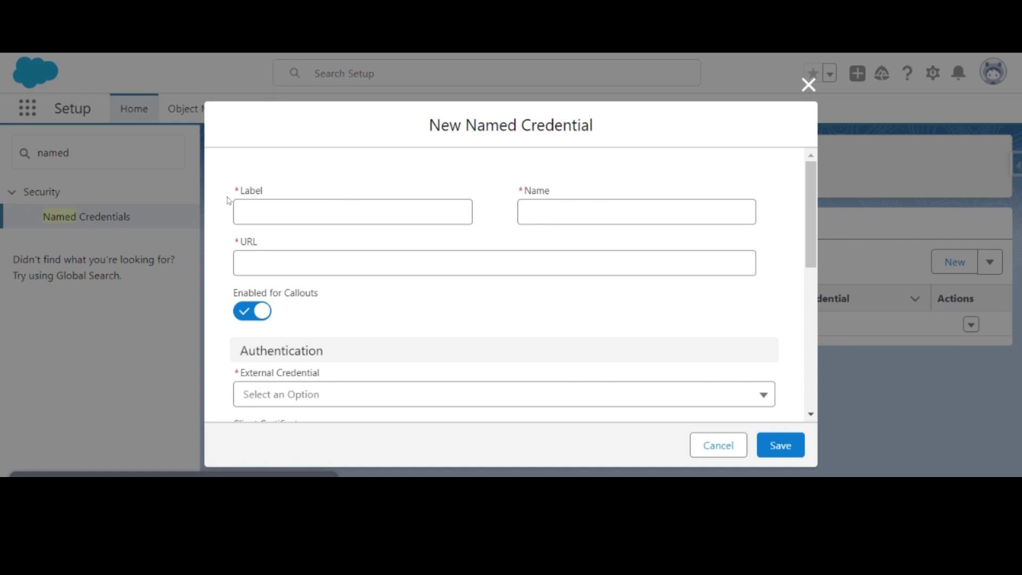
click(809, 85)
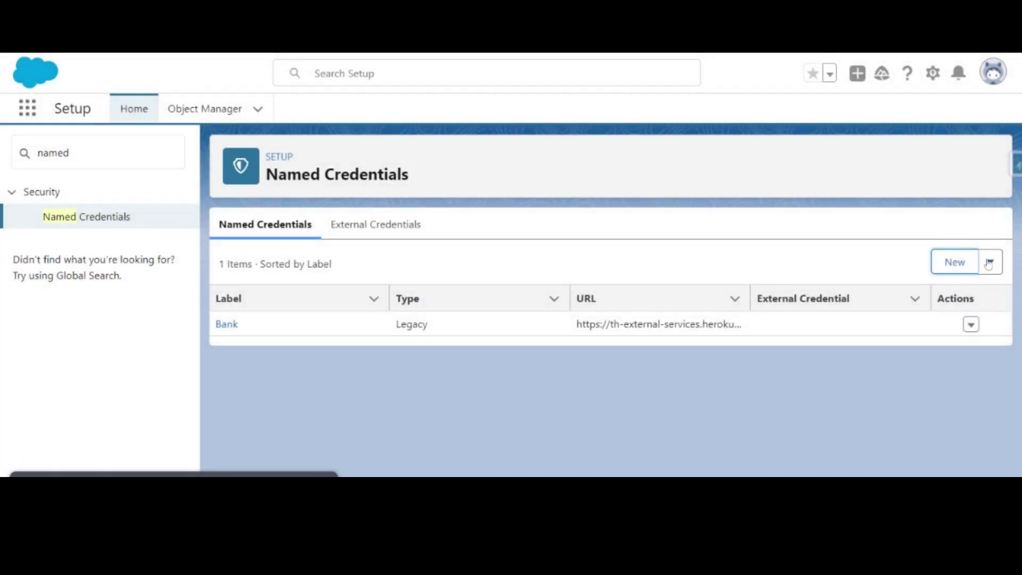
click(989, 263)
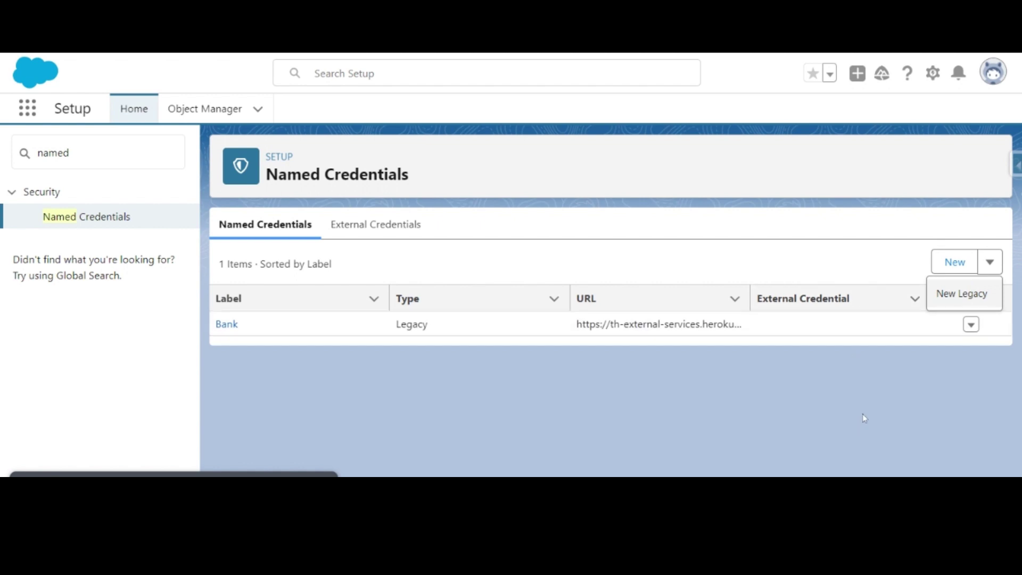
Step: Check the selectable external credentials in a new named credential form, cancel, then list external credentials
click(957, 273)
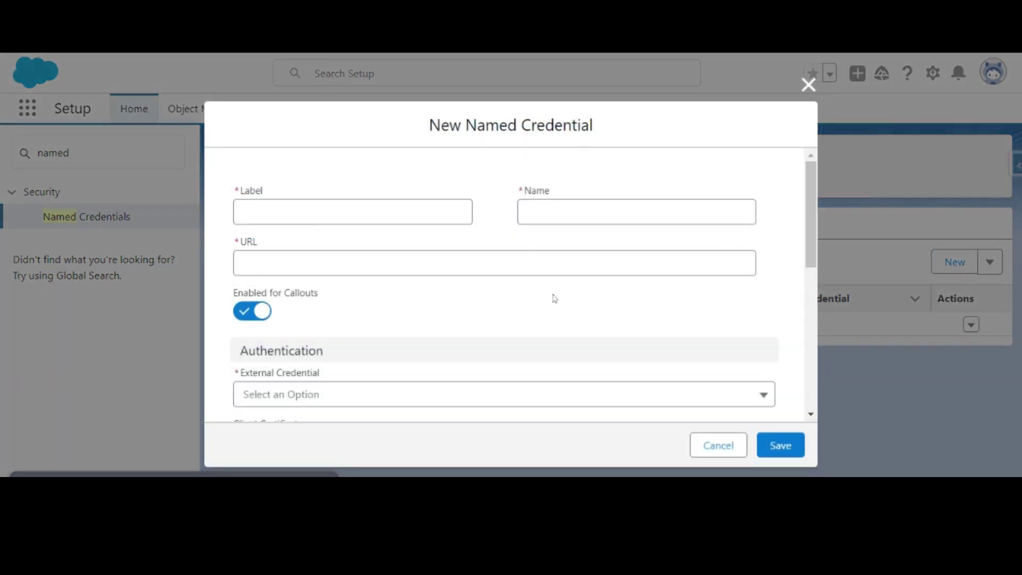
scroll(552, 296, down, 3)
click(319, 234)
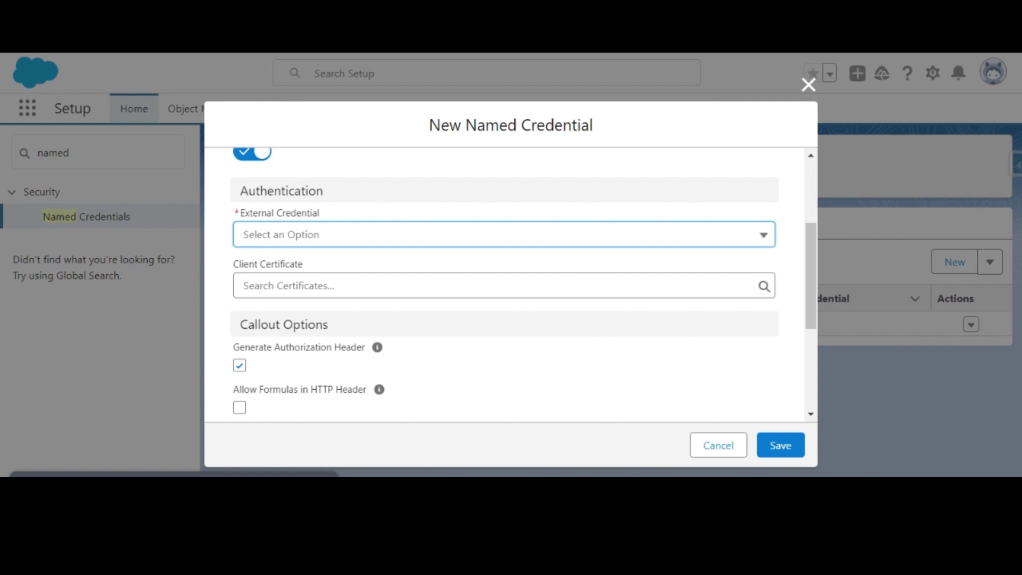
scroll(273, 351, up, 2)
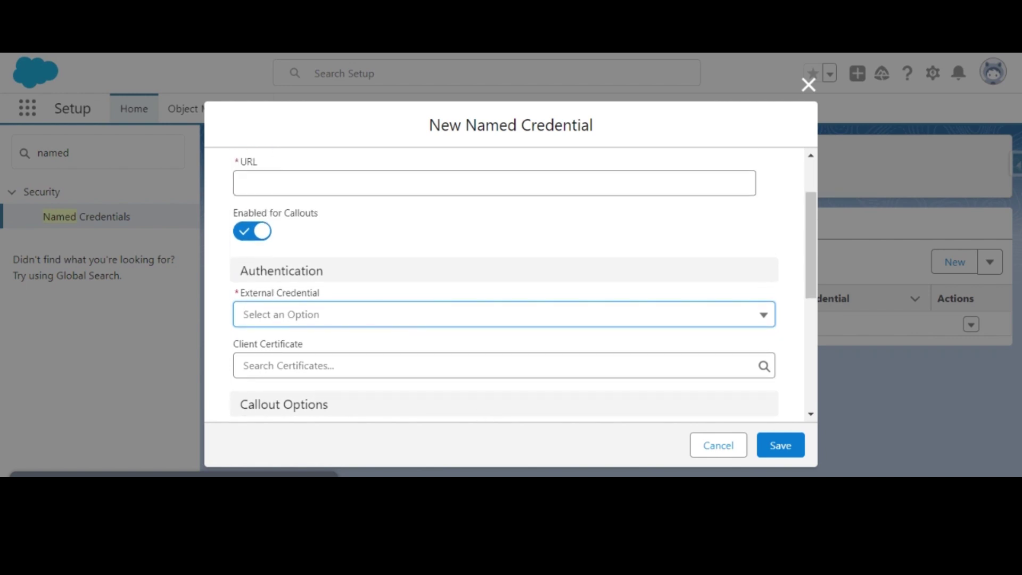
click(724, 449)
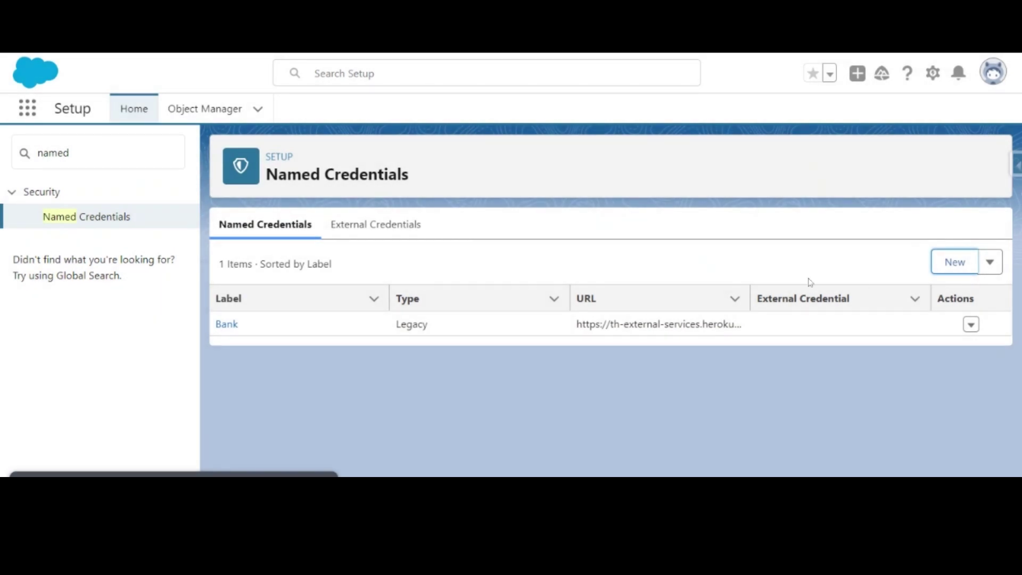
click(348, 225)
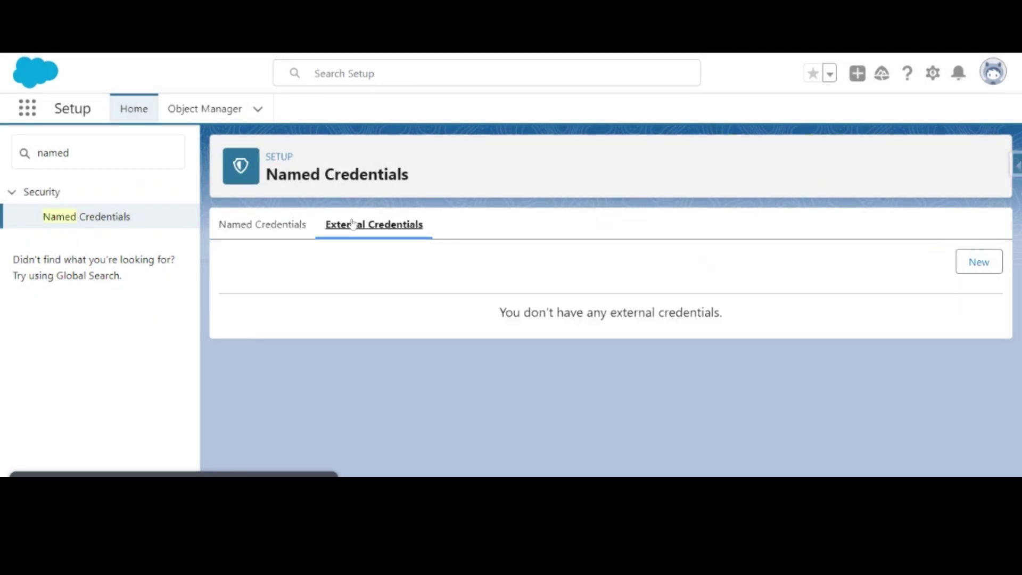
Step: Start a new external credential and enter the label WeatherAuth
click(982, 263)
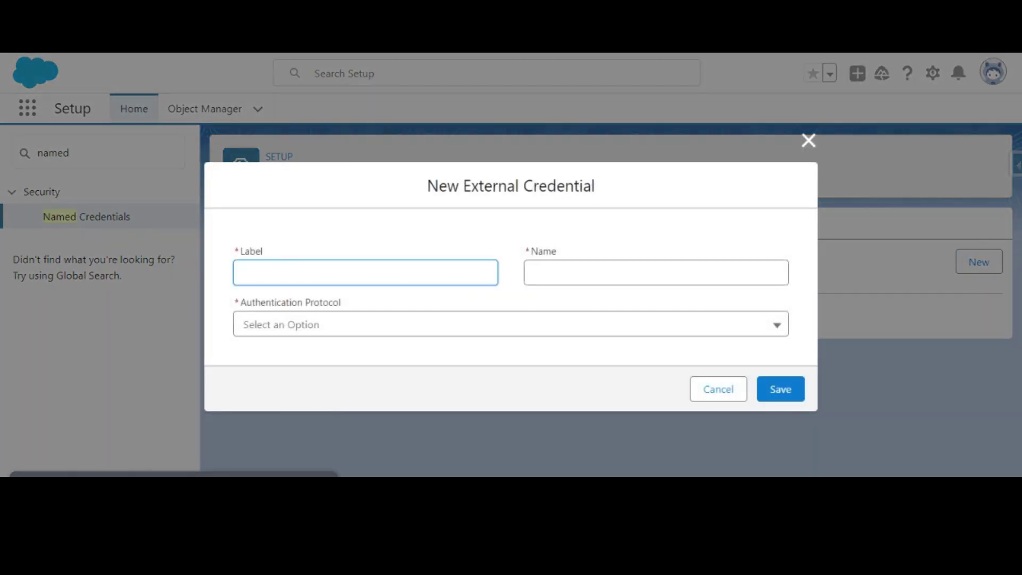
text(Weas)
key(BackSpace)
text(atherAUth)
key(ctrl+a)
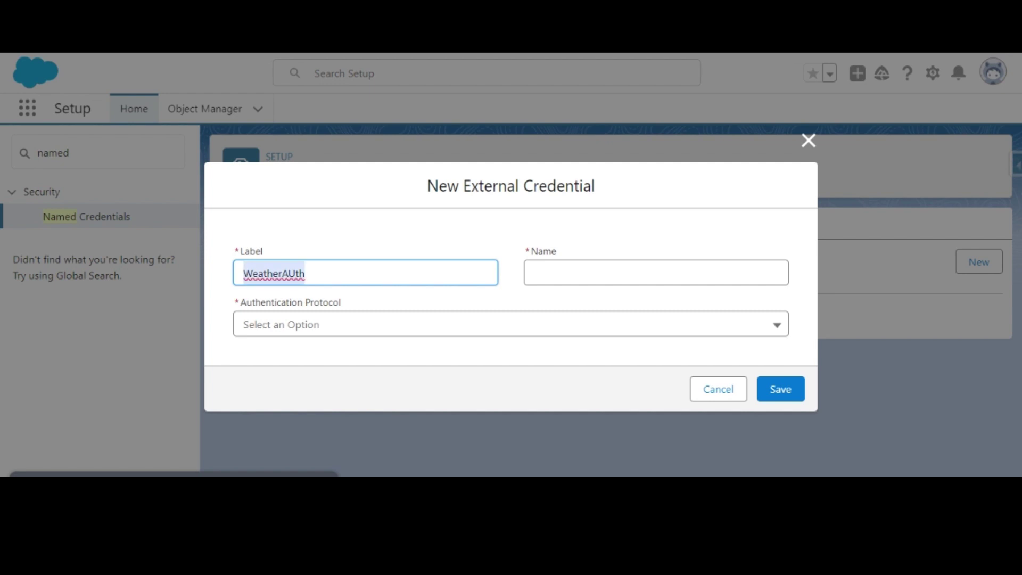
click(294, 273)
key(BackSpace)
text(u)
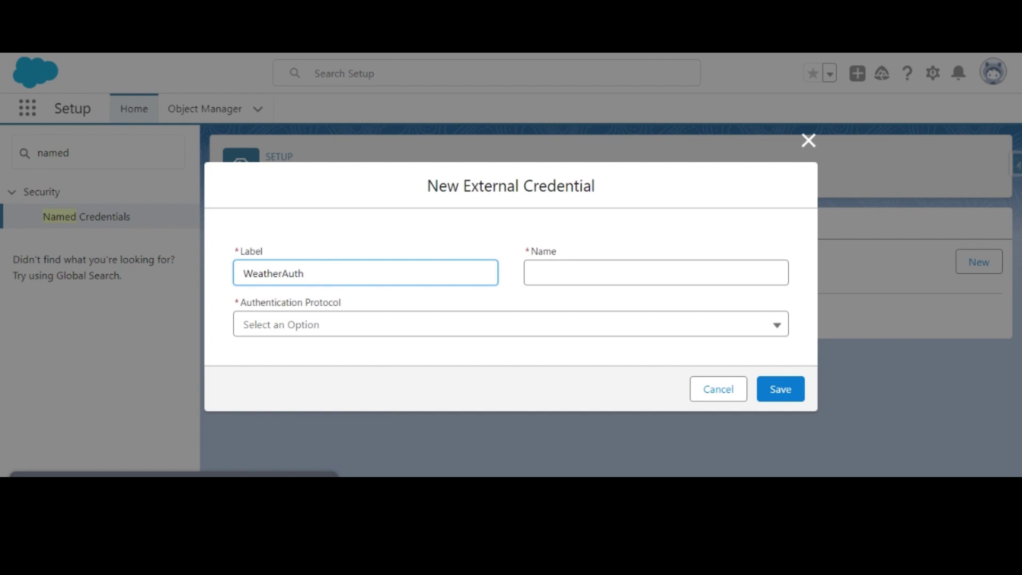
Step: Copy WeatherAuth into the Name field and choose the Custom authentication protocol
key(ctrl+a)
key(ctrl+c)
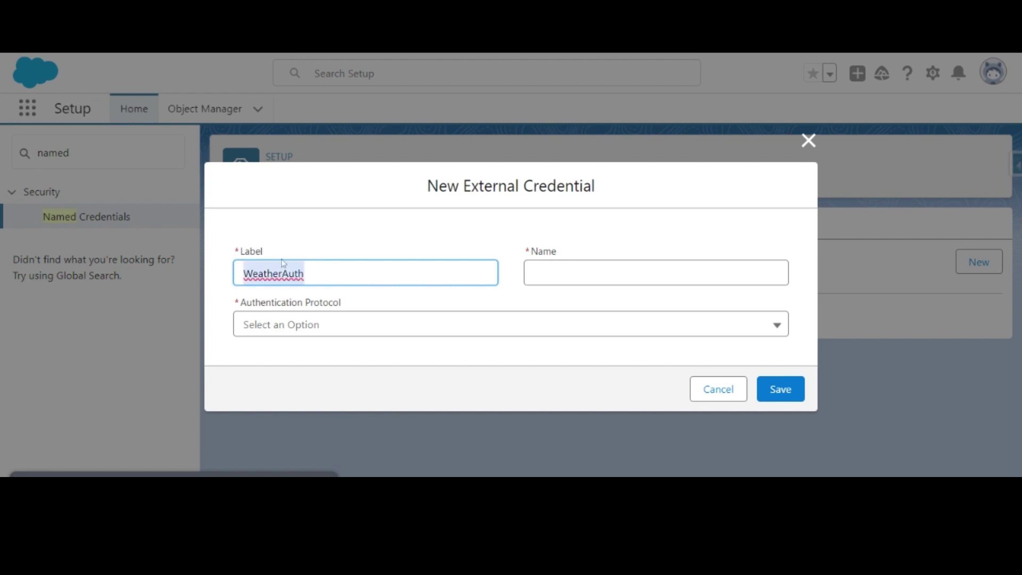
key(Tab)
key(ctrl+v)
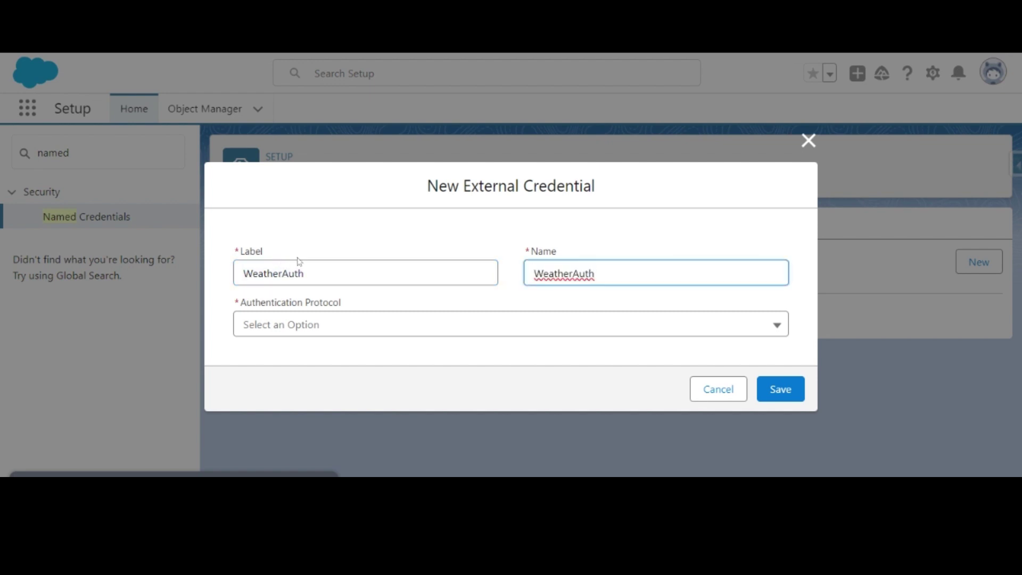
click(362, 325)
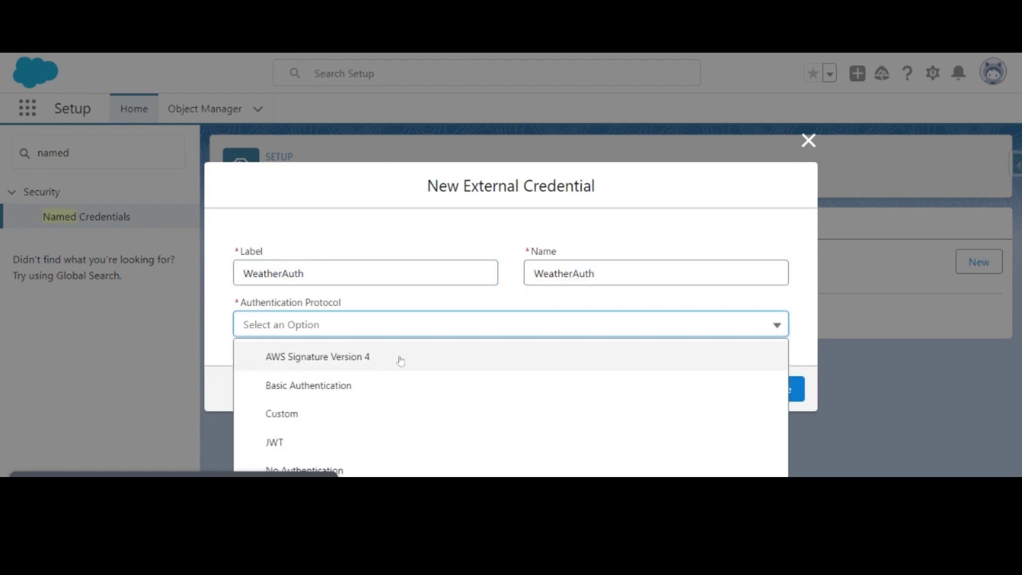
click(345, 422)
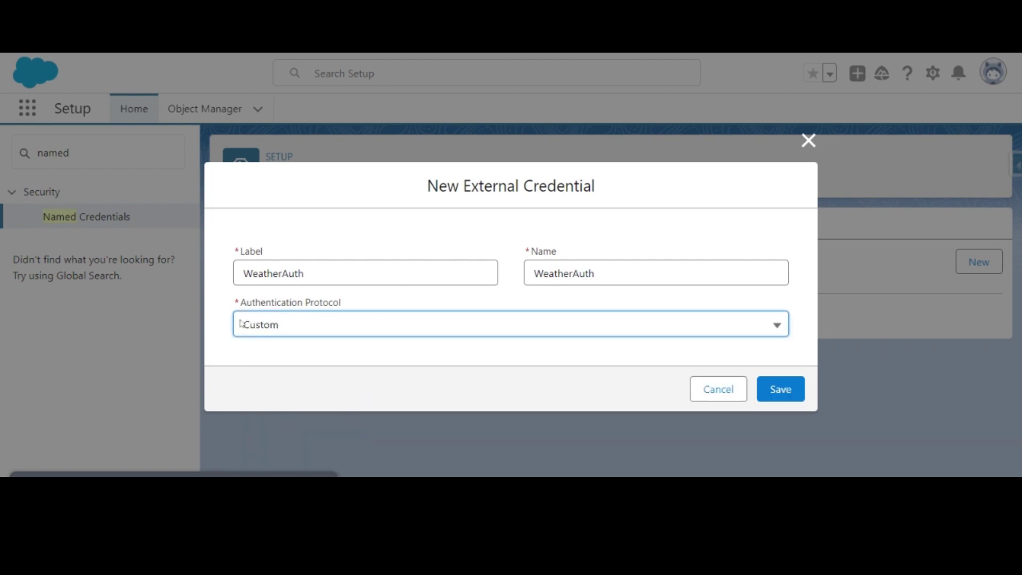
Step: Save the WeatherAuth external credential and scroll to its empty Principals section
click(779, 390)
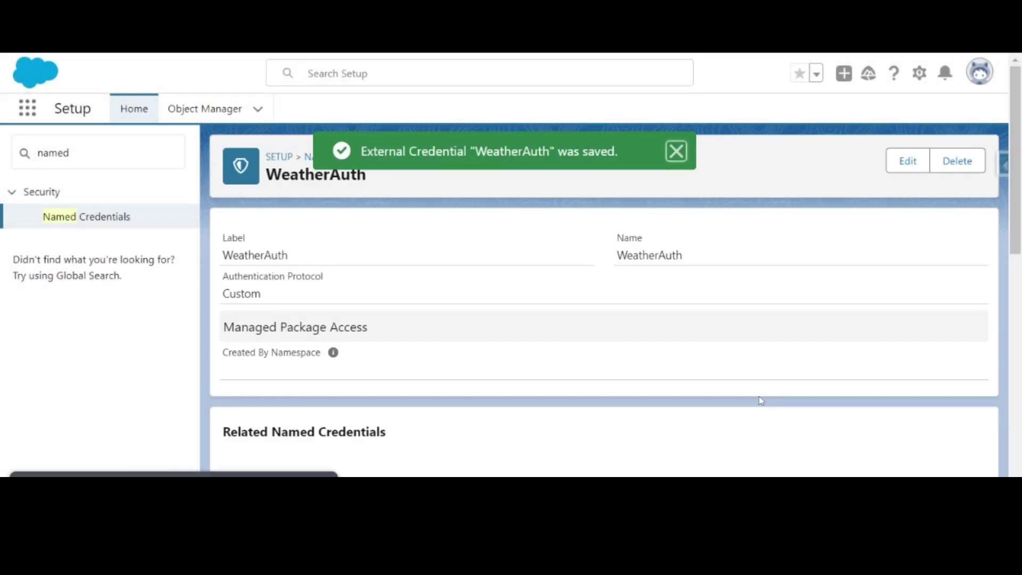
scroll(762, 399, down, 9)
scroll(761, 398, up, 7)
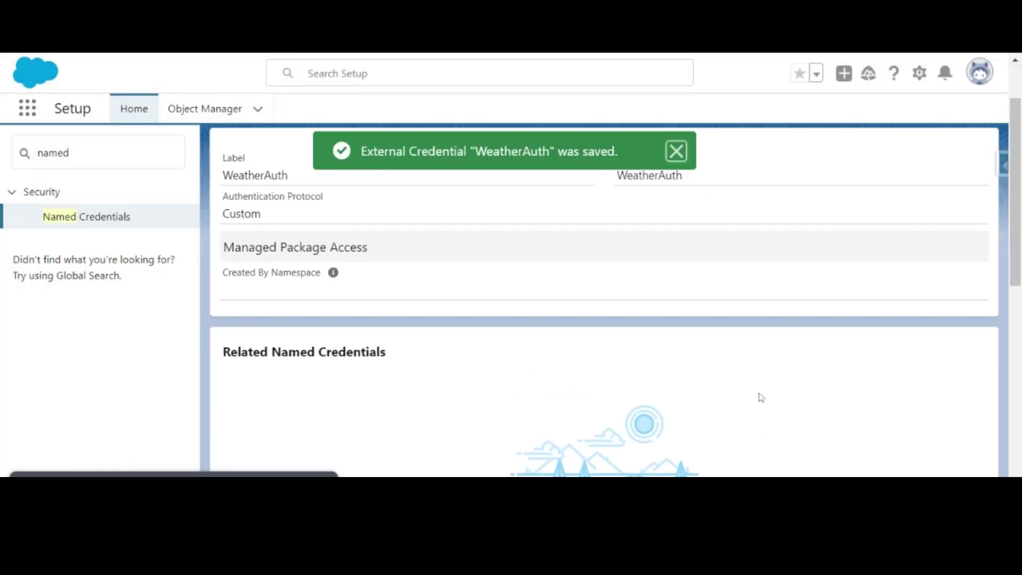
scroll(761, 398, down, 10)
scroll(762, 397, up, 9)
scroll(762, 398, up, 3)
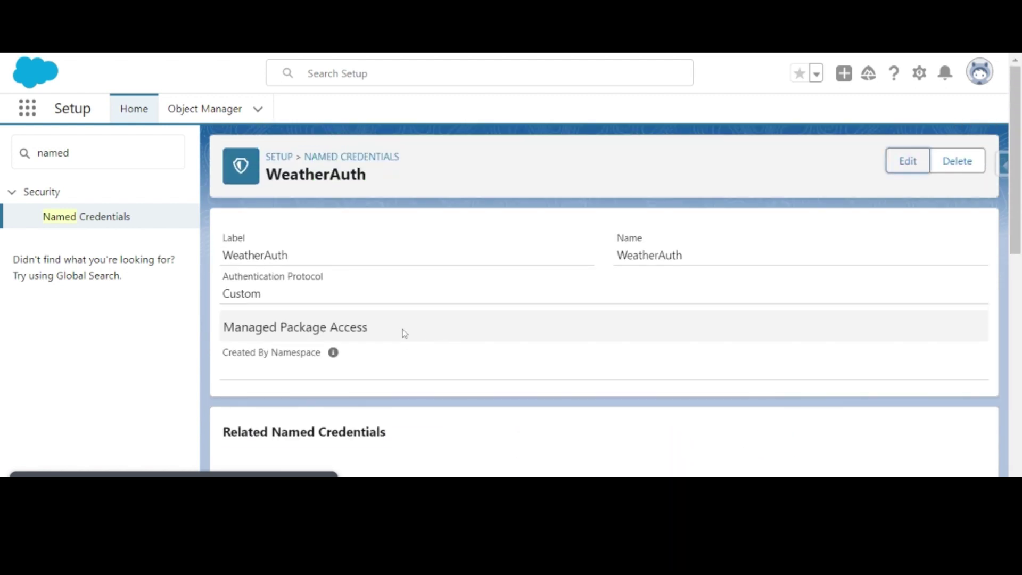
scroll(490, 381, down, 3)
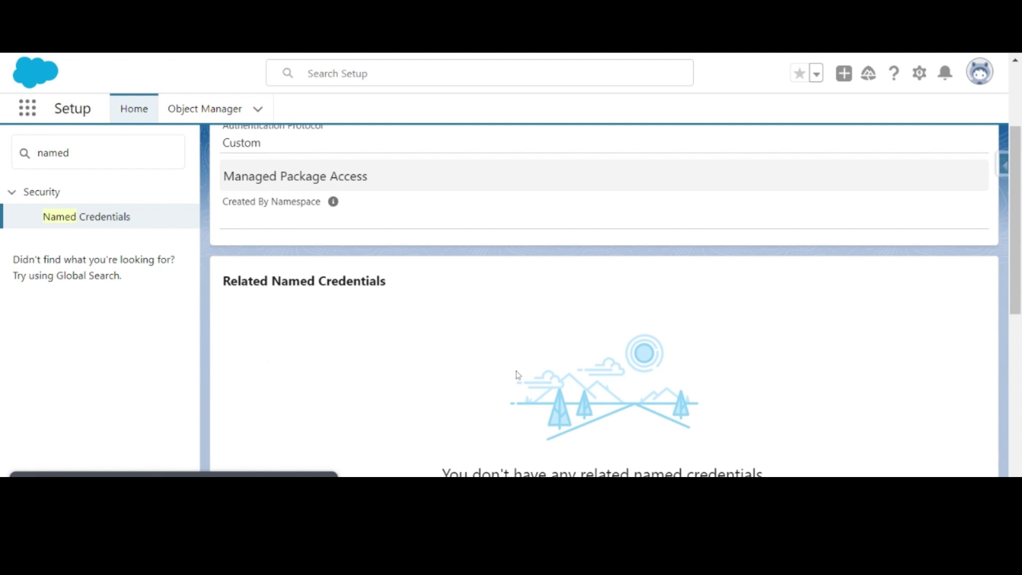
scroll(543, 377, up, 2)
scroll(559, 367, down, 1)
scroll(575, 353, down, 6)
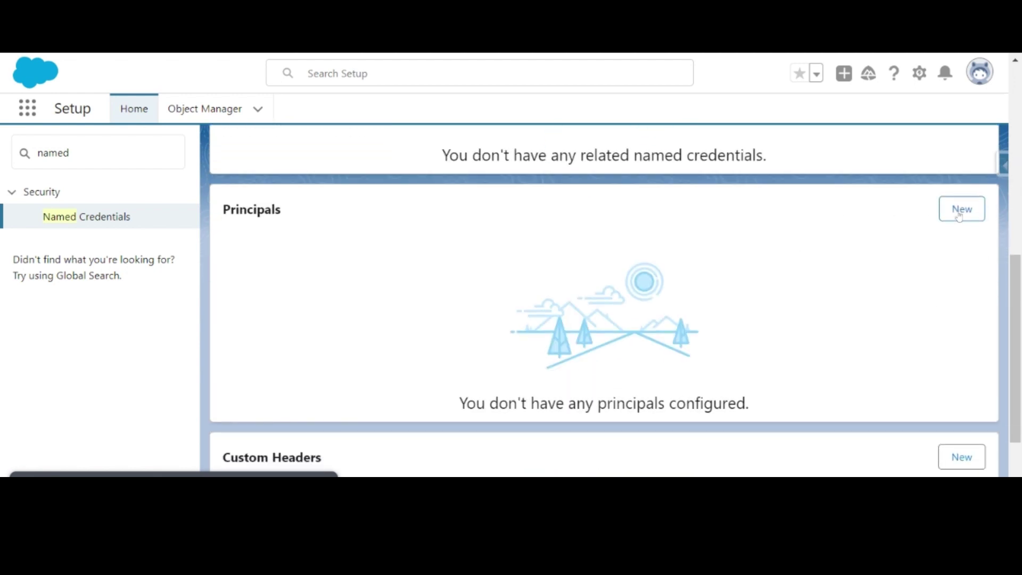
Step: Begin a new principal named prinAPIKey with sequence number 1 and Named Principal identity
click(961, 209)
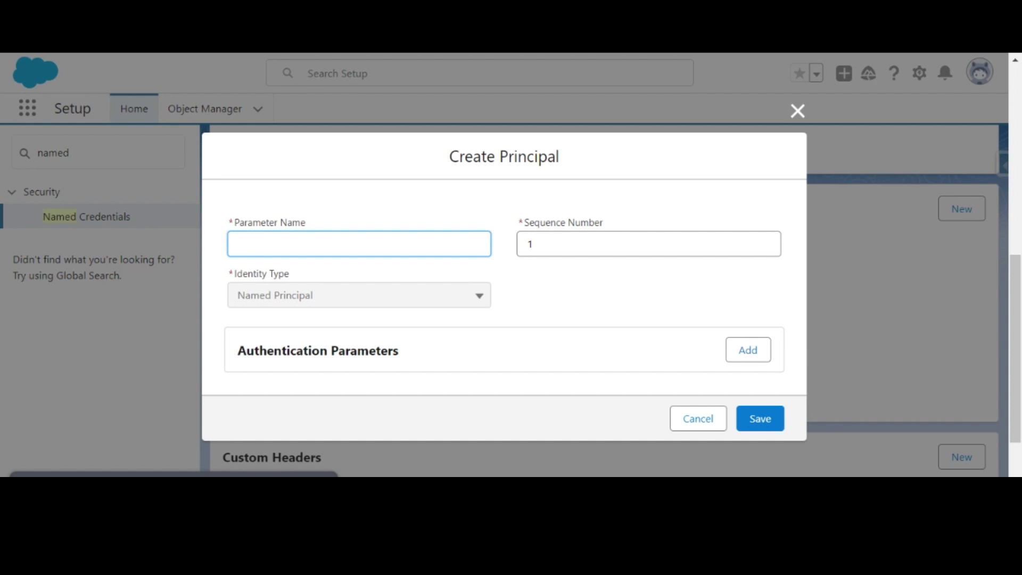
text(prinAPIKey)
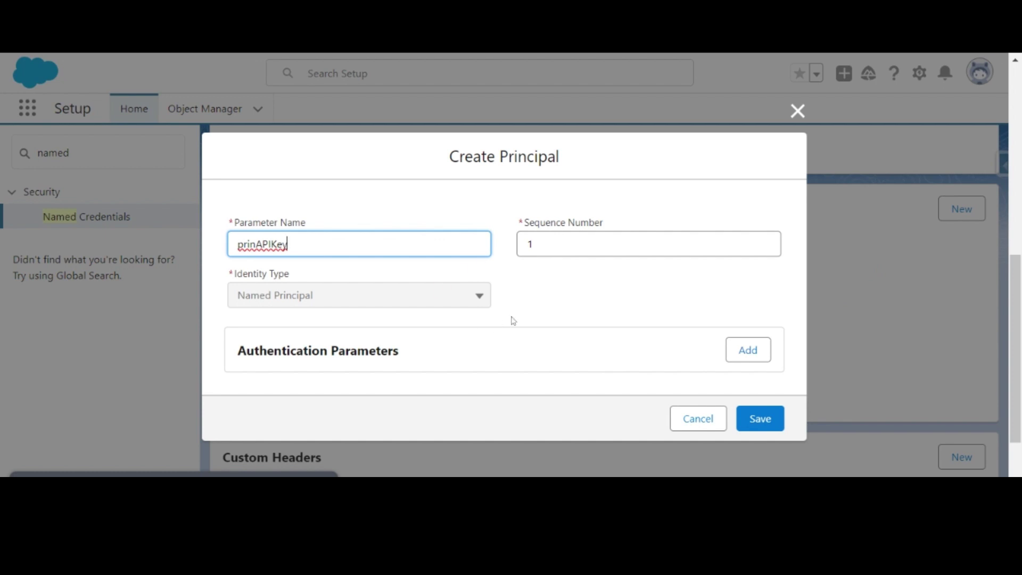
click(580, 324)
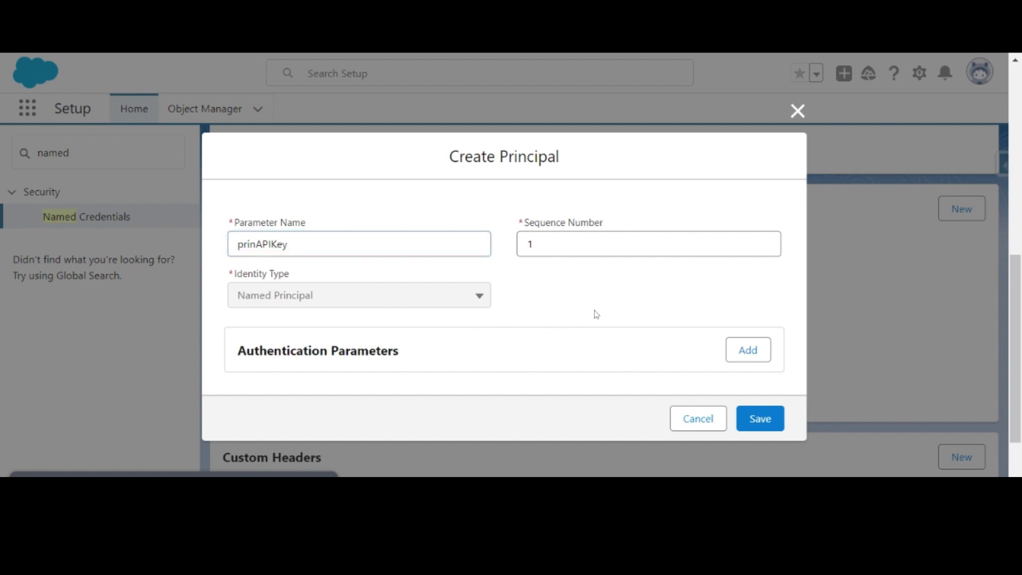
scroll(697, 297, down, 3)
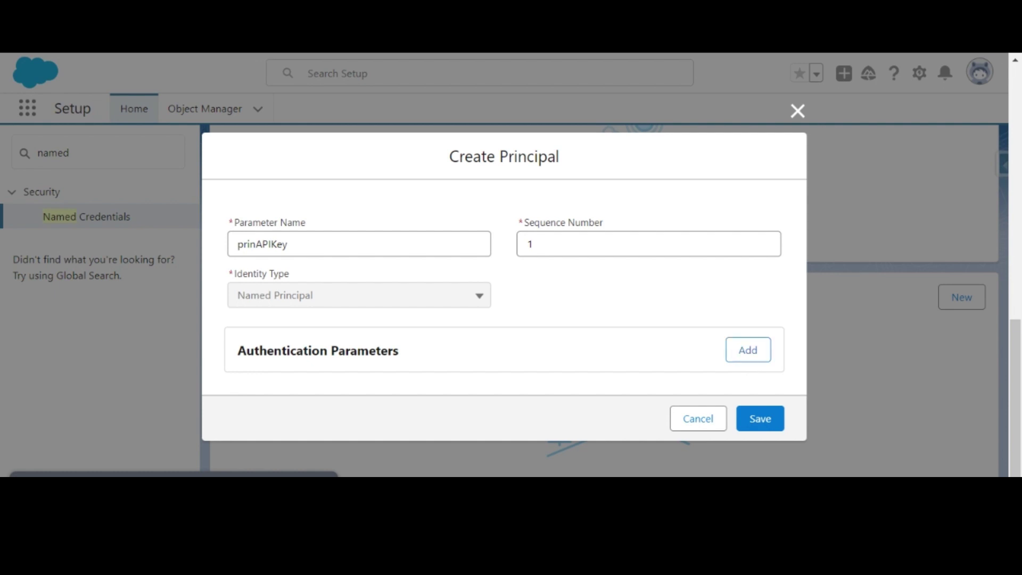
Step: Add an authentication parameter named apiKey with the pasted API key as its value
click(751, 356)
scroll(417, 324, down, 3)
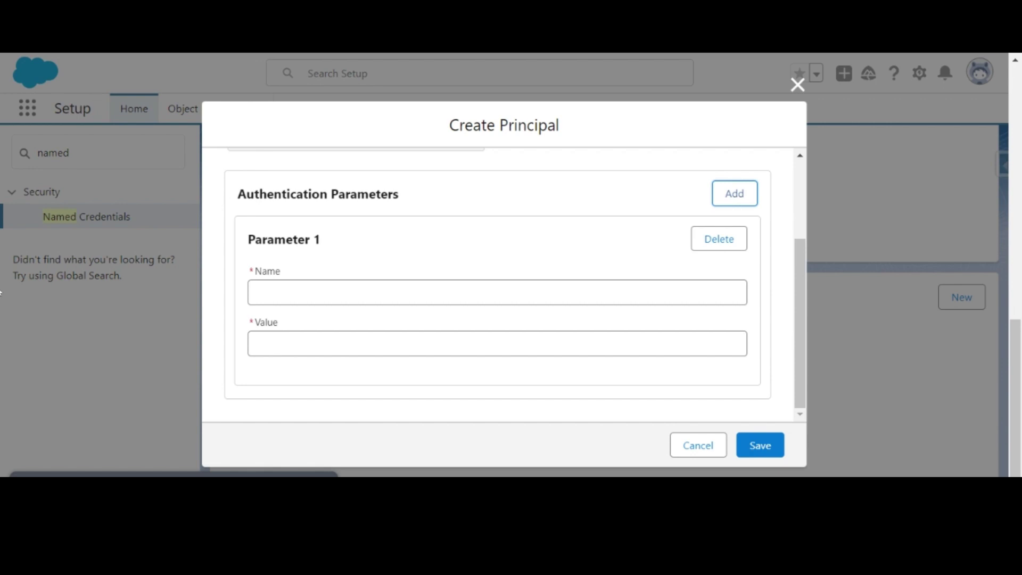
click(258, 293)
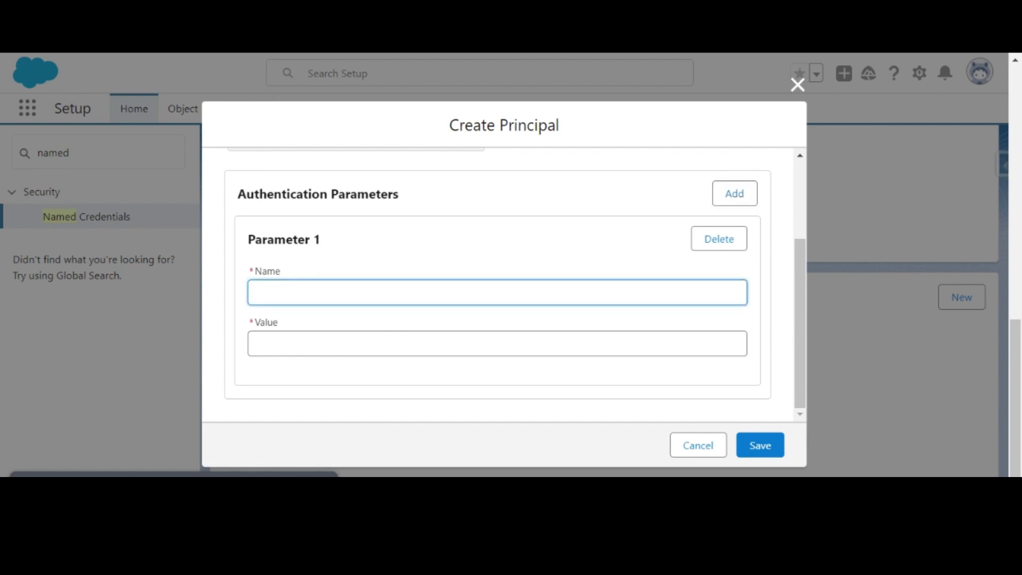
text(apiKey)
key(Tab)
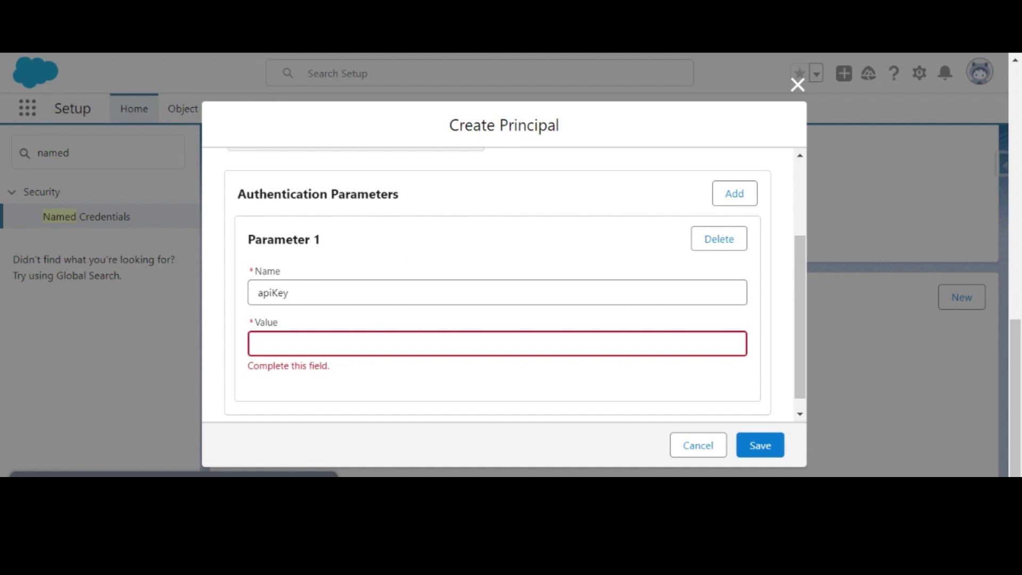
key(ctrl+v)
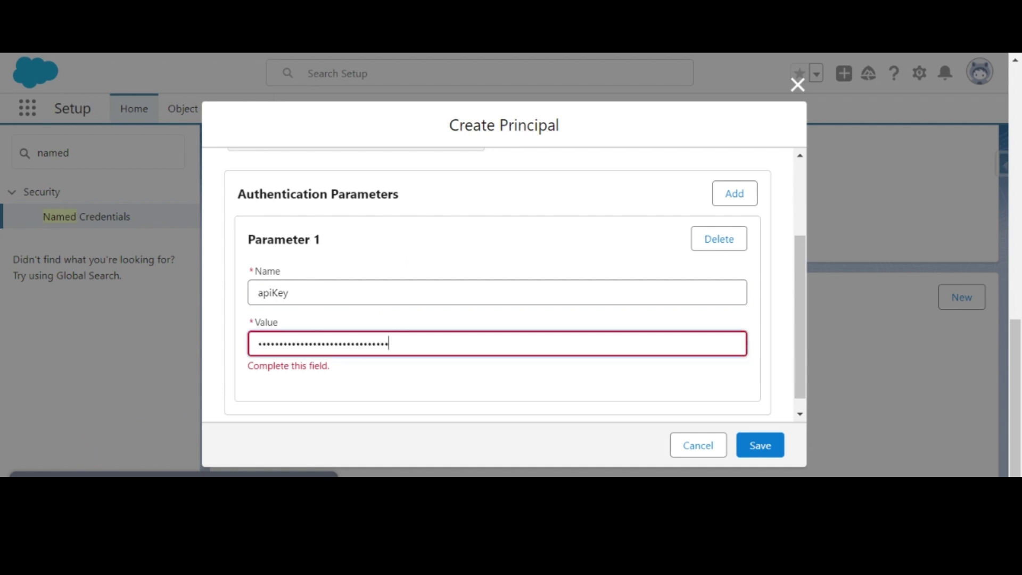
scroll(507, 337, down, 1)
Step: Save the prinAPIKey principal and confirm it is listed under Principals
click(753, 446)
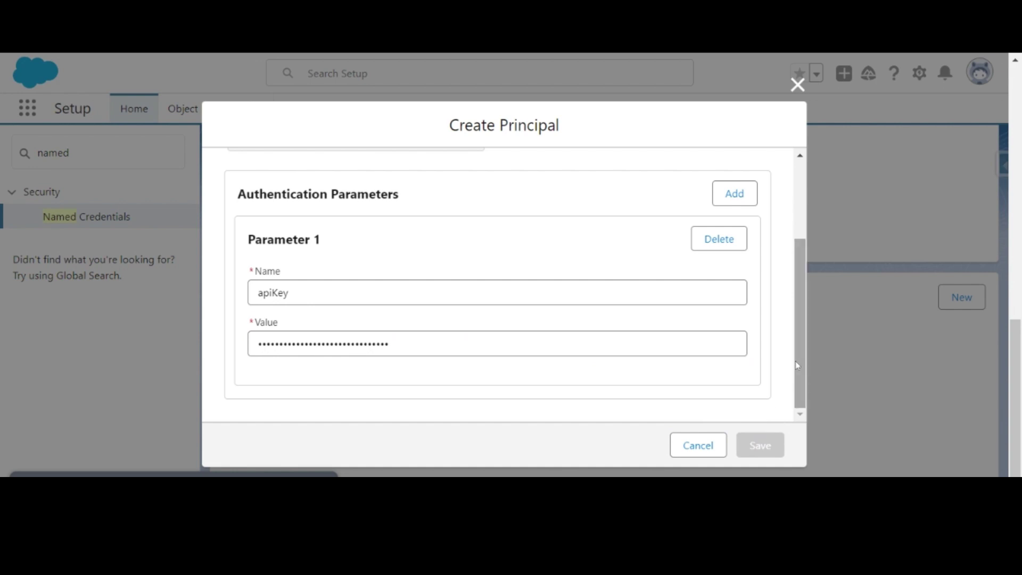
scroll(795, 361, up, 3)
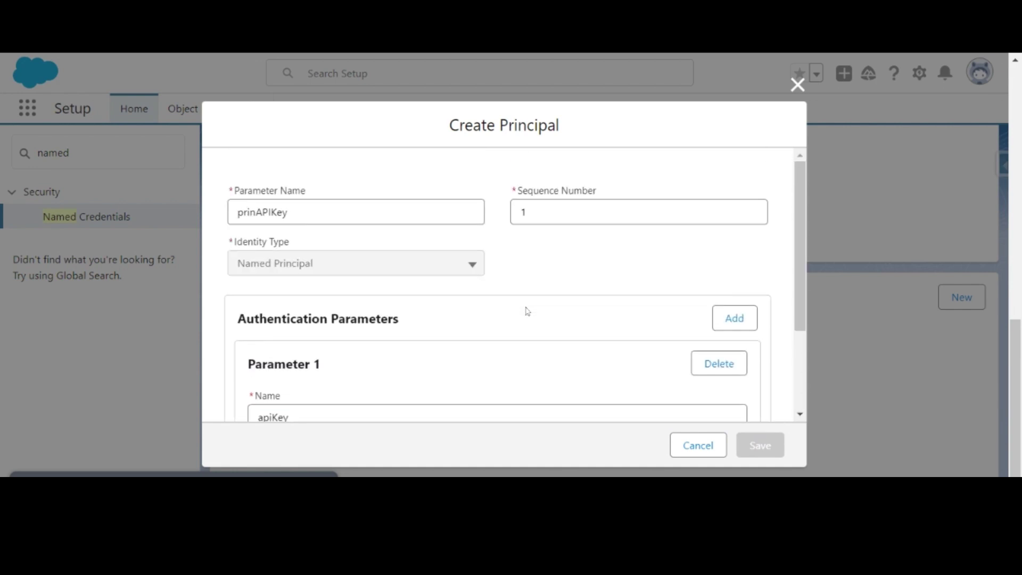
scroll(532, 309, down, 3)
scroll(532, 309, up, 3)
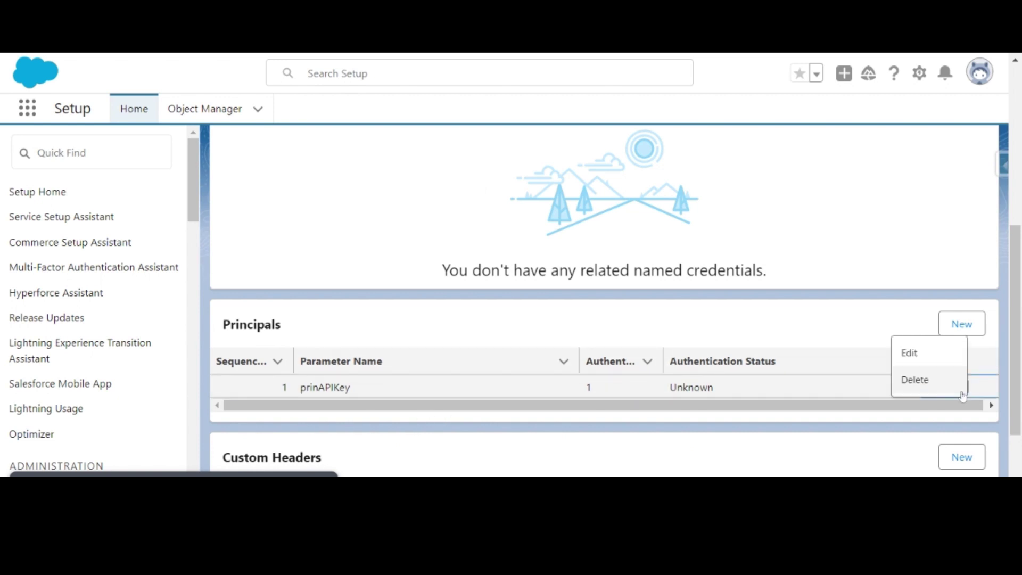
click(606, 338)
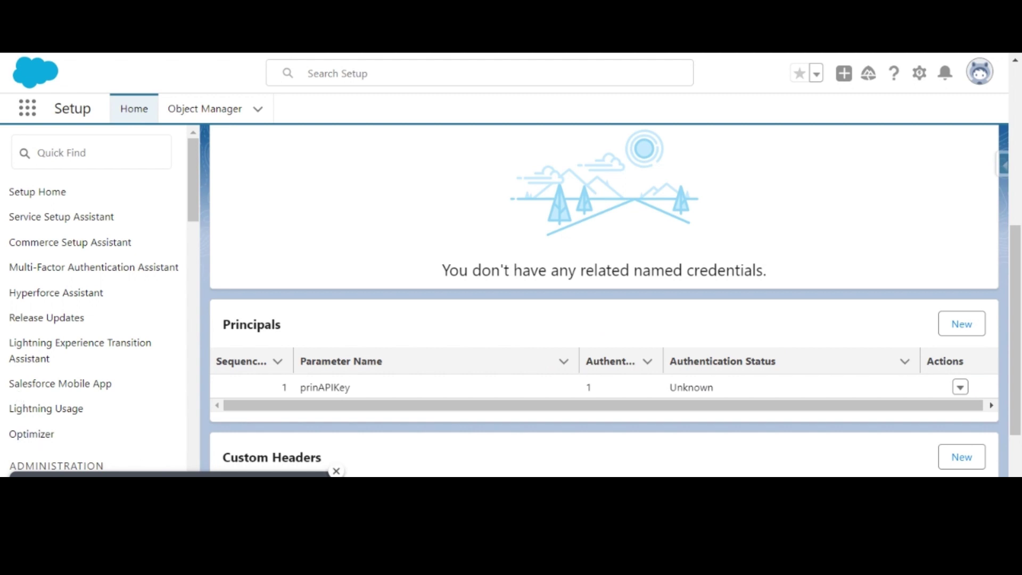
scroll(625, 402, up, 5)
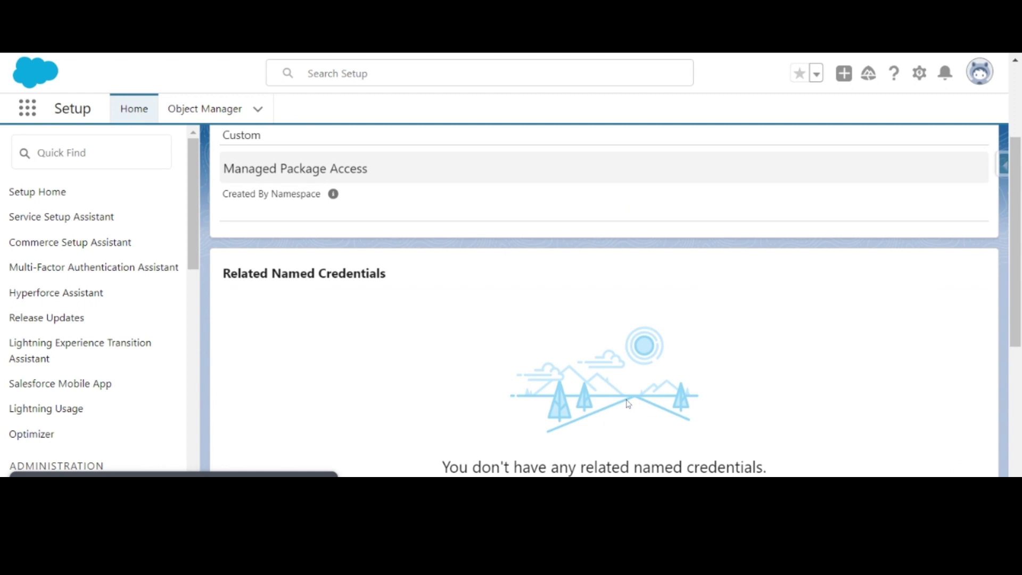
scroll(627, 407, down, 8)
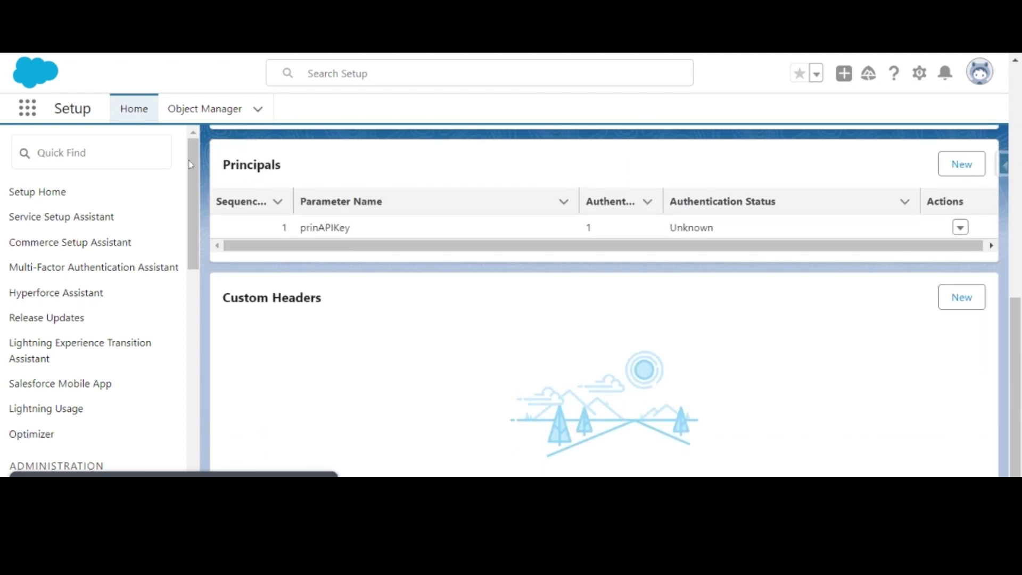
Step: Find Profiles via Quick Find and open System Administrator's External Credential Principal Access section
click(134, 155)
text(profile)
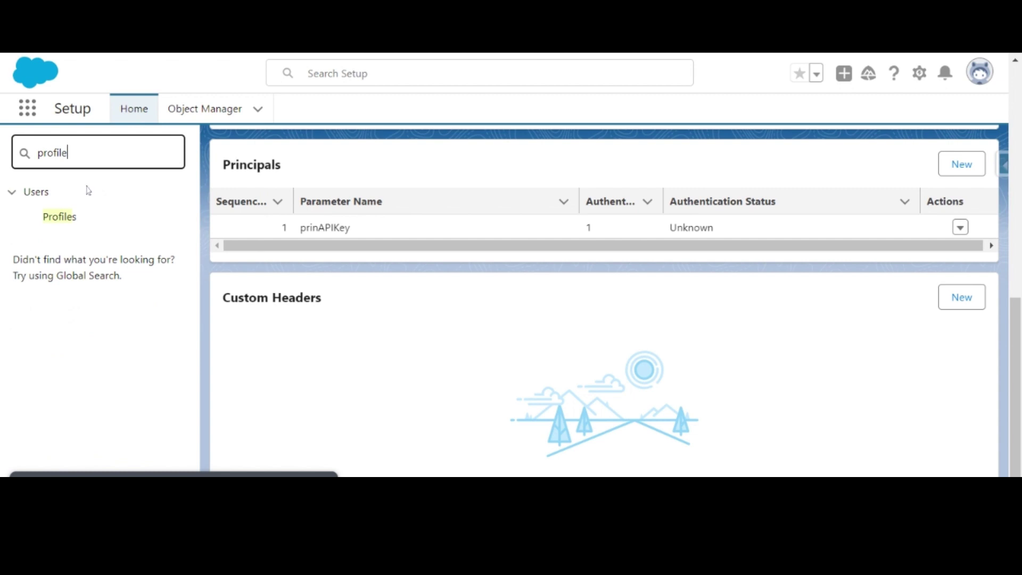
click(70, 216)
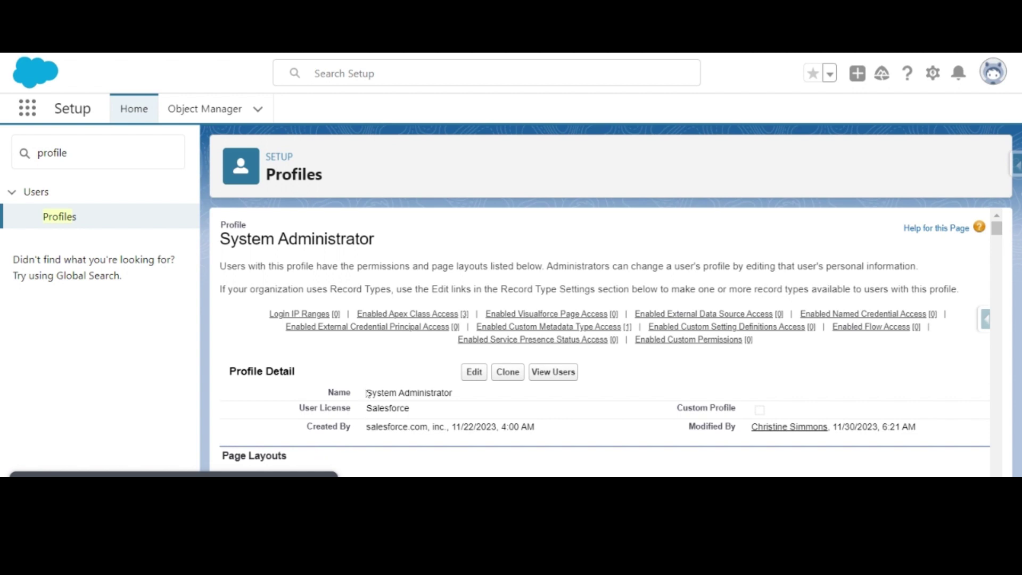
mouse_move(693, 339)
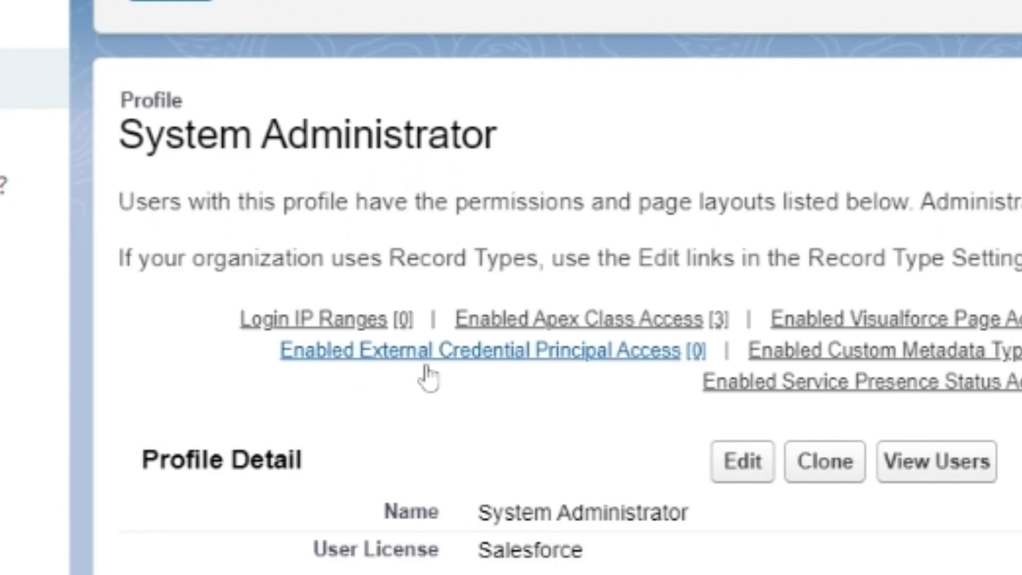
mouse_move(334, 330)
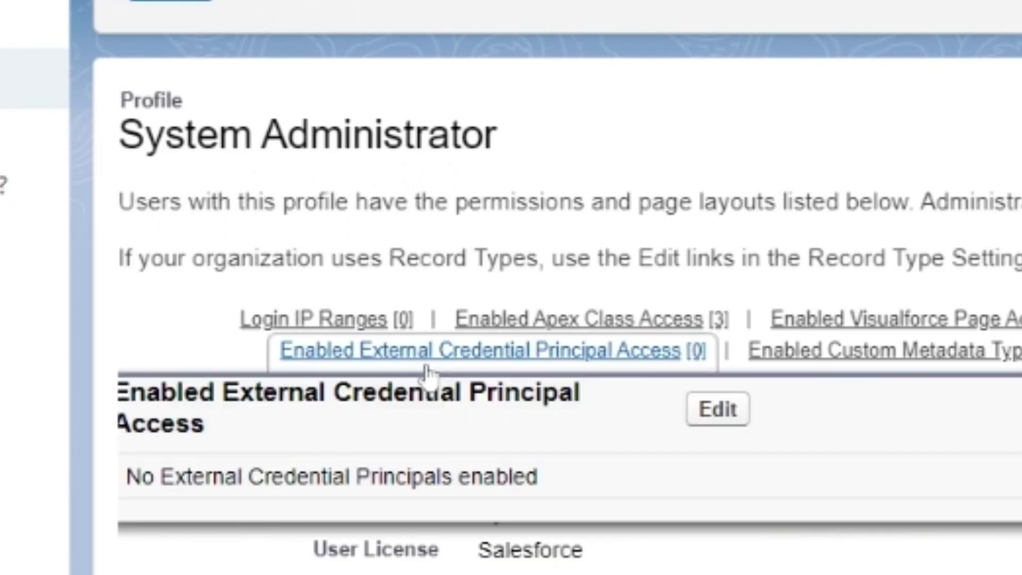
mouse_move(417, 366)
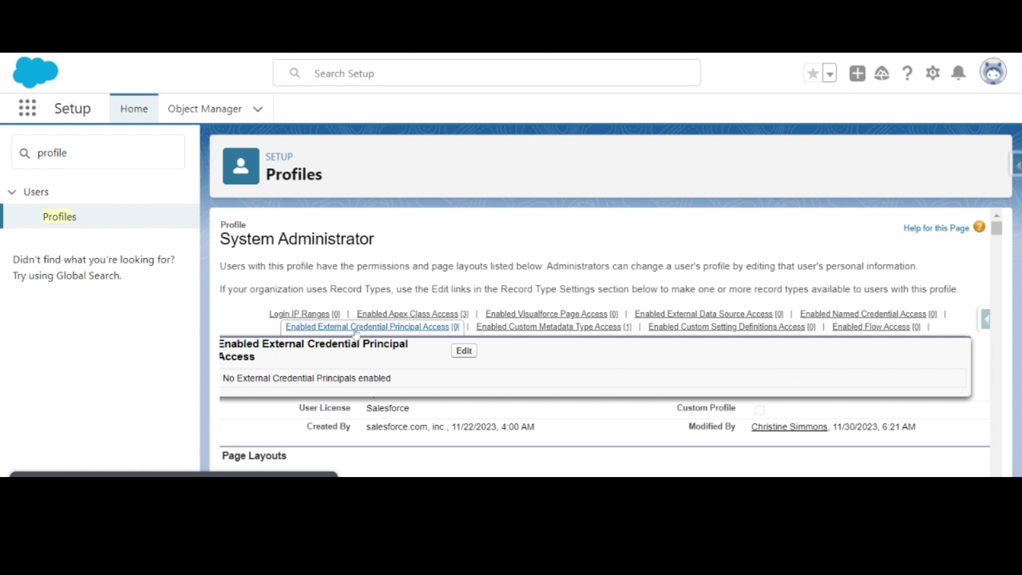
click(447, 351)
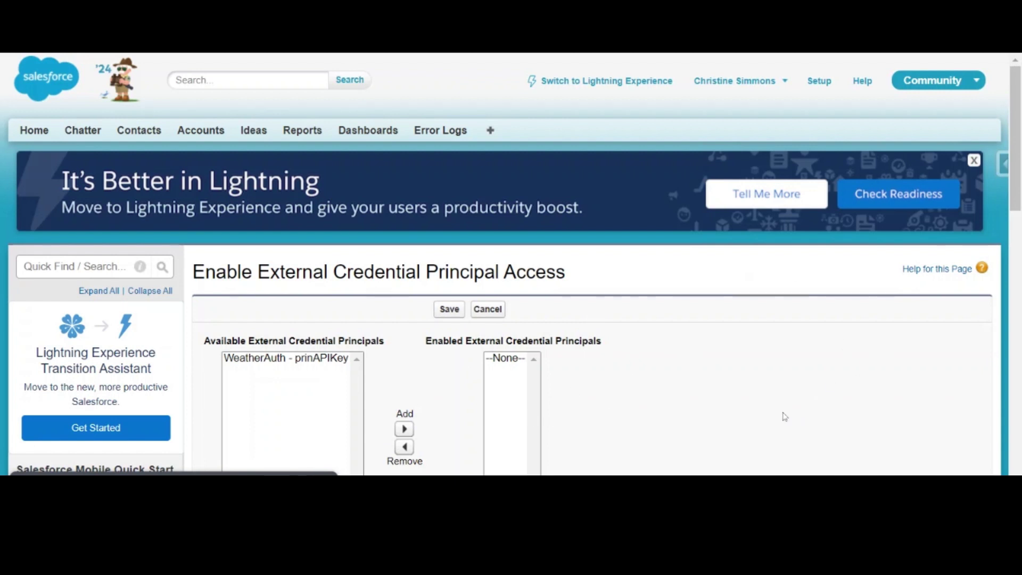
Step: Enable WeatherAuth - prinAPIKey for the System Administrator profile and save
scroll(754, 310, down, 2)
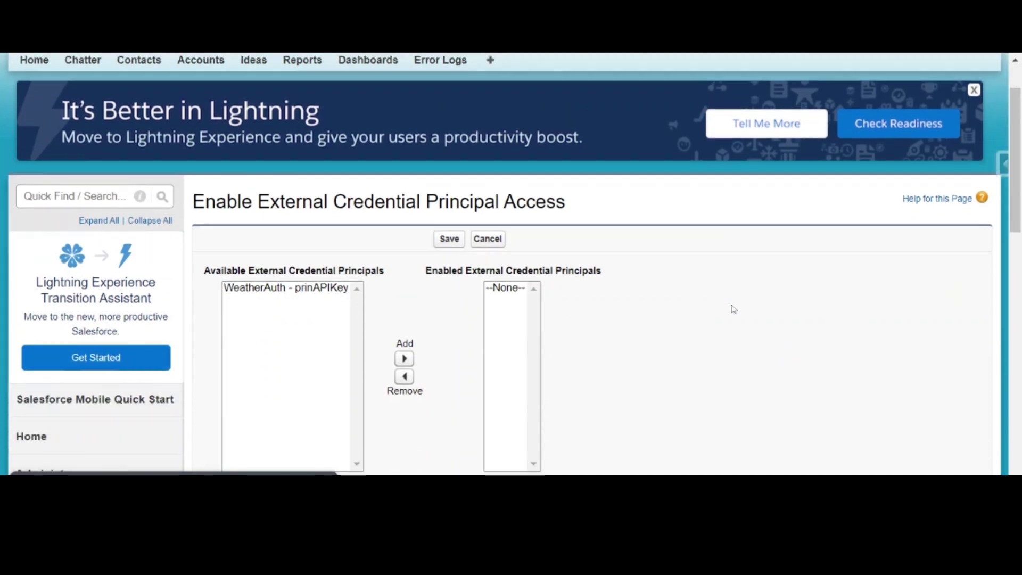
scroll(639, 410, down, 2)
scroll(566, 406, up, 2)
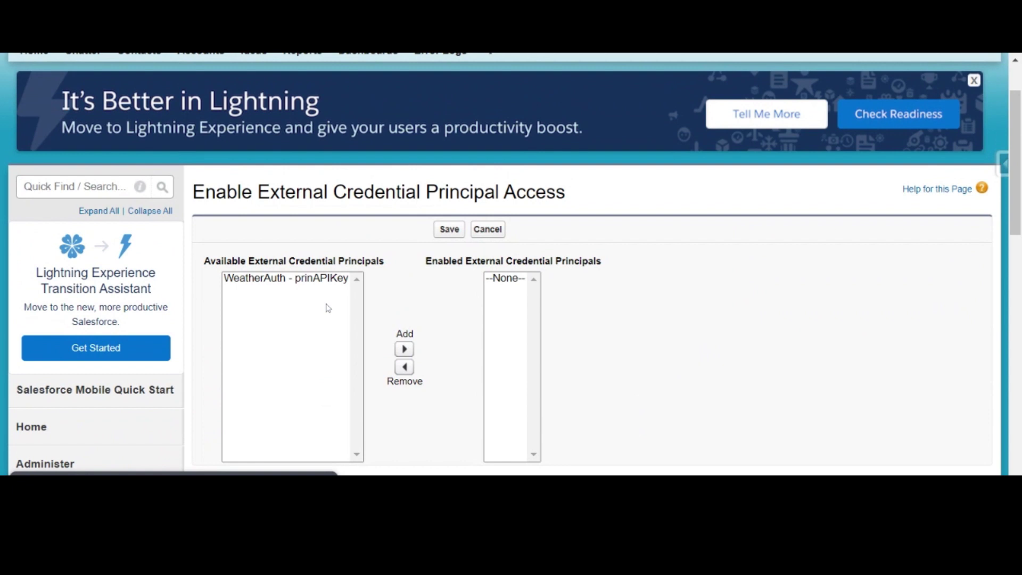
click(318, 279)
click(405, 349)
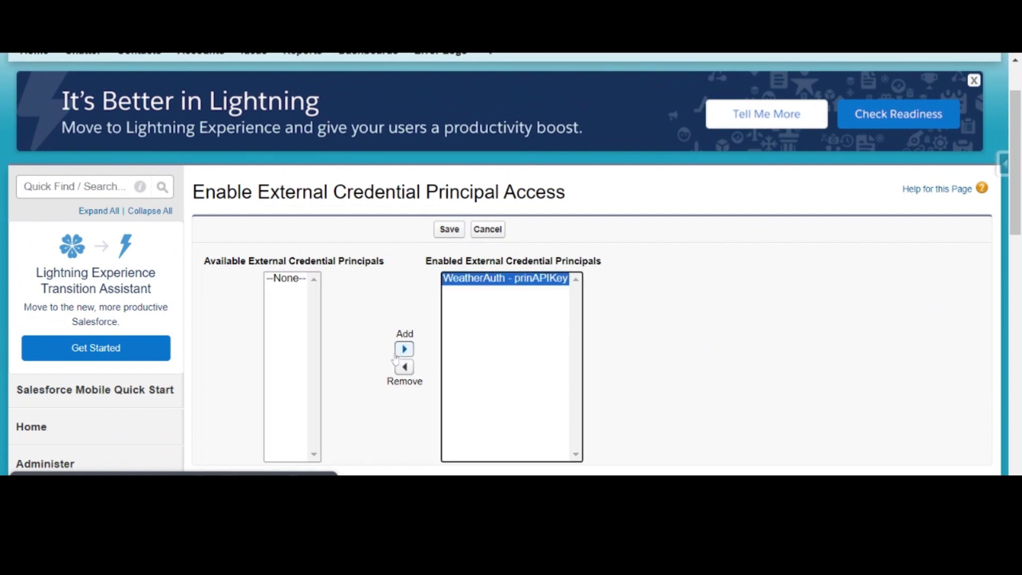
click(450, 229)
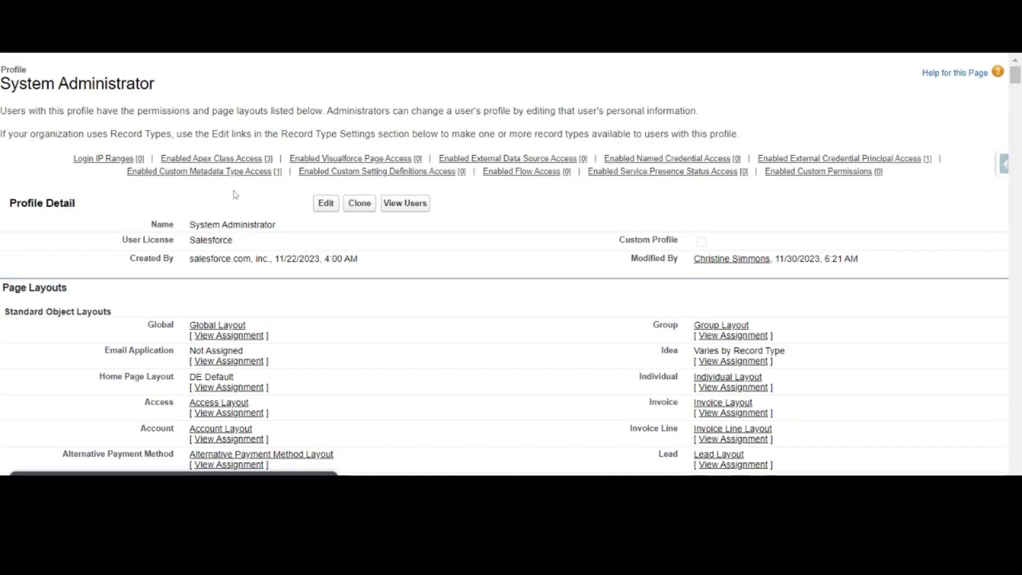
Step: Replace the 'profile' Quick Find search with 'named' to bring back Named Credentials
mouse_move(252, 180)
mouse_move(476, 164)
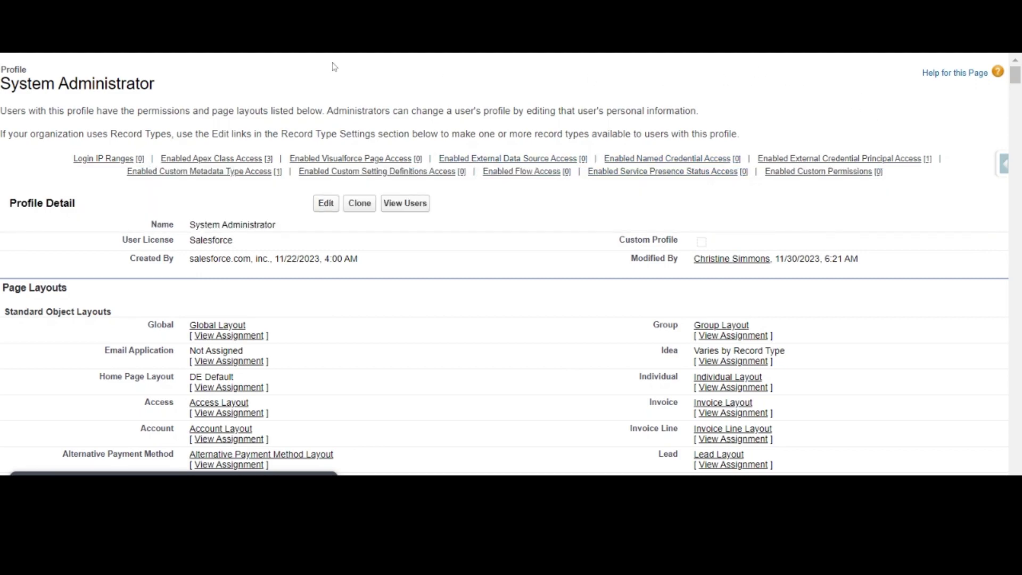
scroll(467, 424, down, 6)
scroll(467, 423, down, 10)
scroll(468, 424, up, 16)
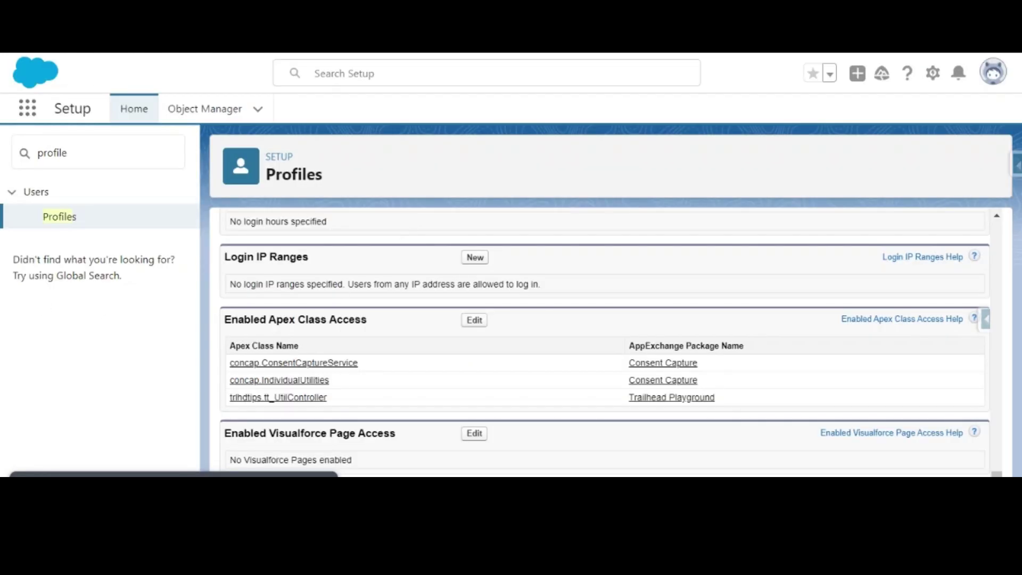
double_click(52, 153)
key(BackSpace)
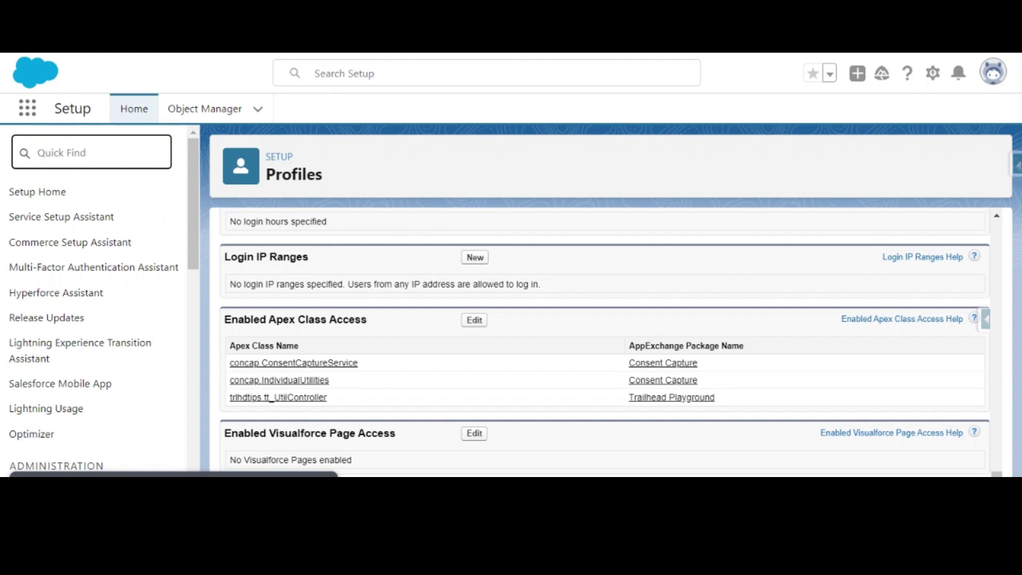
text(b)
text(amed)
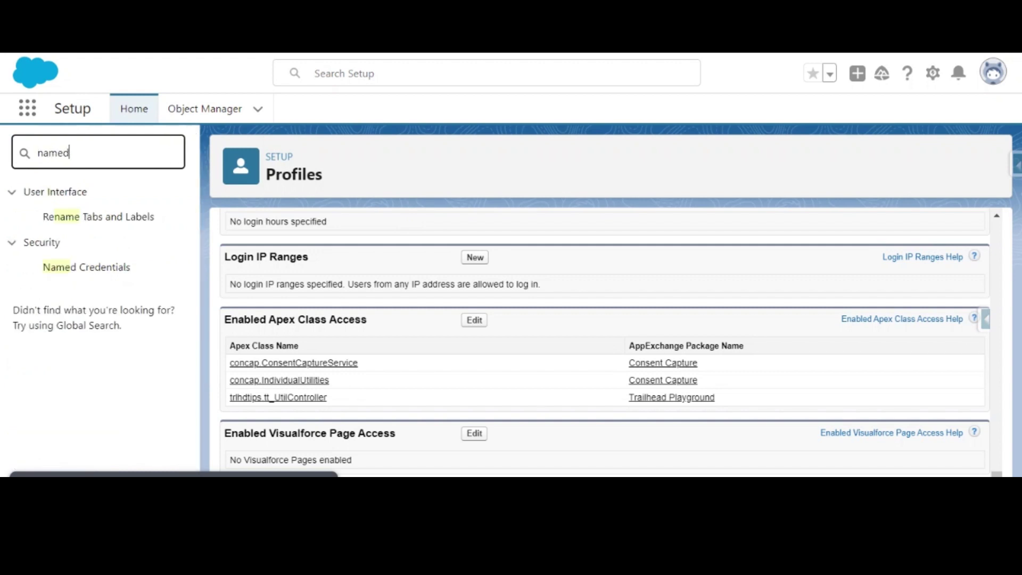
Step: Open WeatherAuth from External Credentials, review the prinAPIKey principal's edit form, and cancel unchanged
click(86, 216)
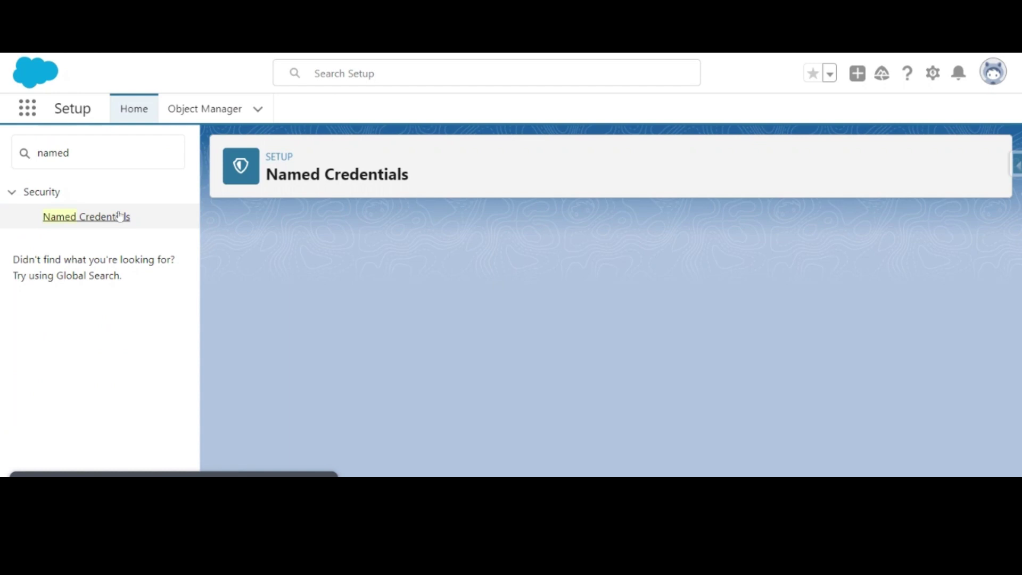
click(375, 225)
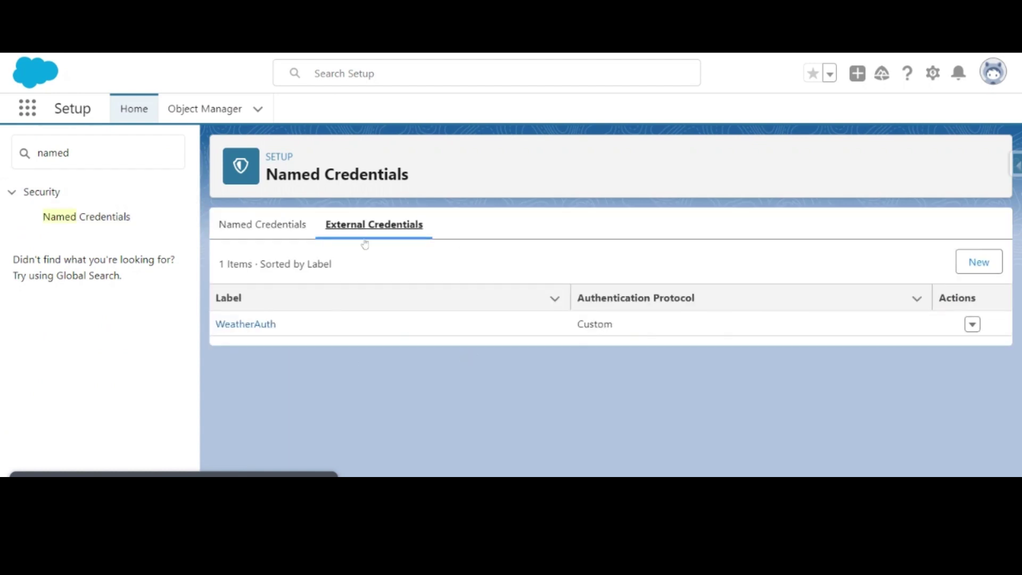
click(255, 325)
scroll(519, 390, down, 9)
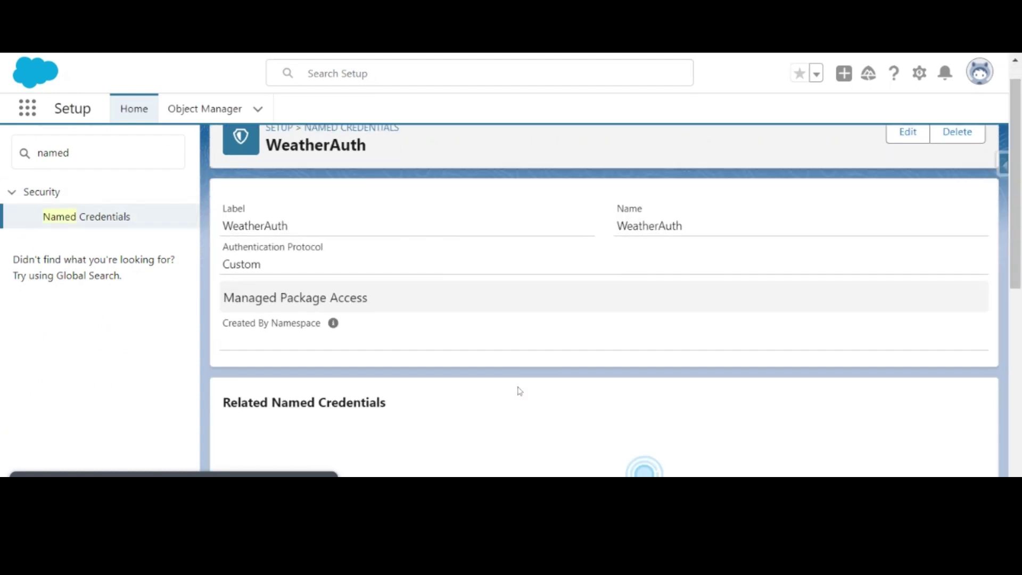
scroll(519, 390, down, 1)
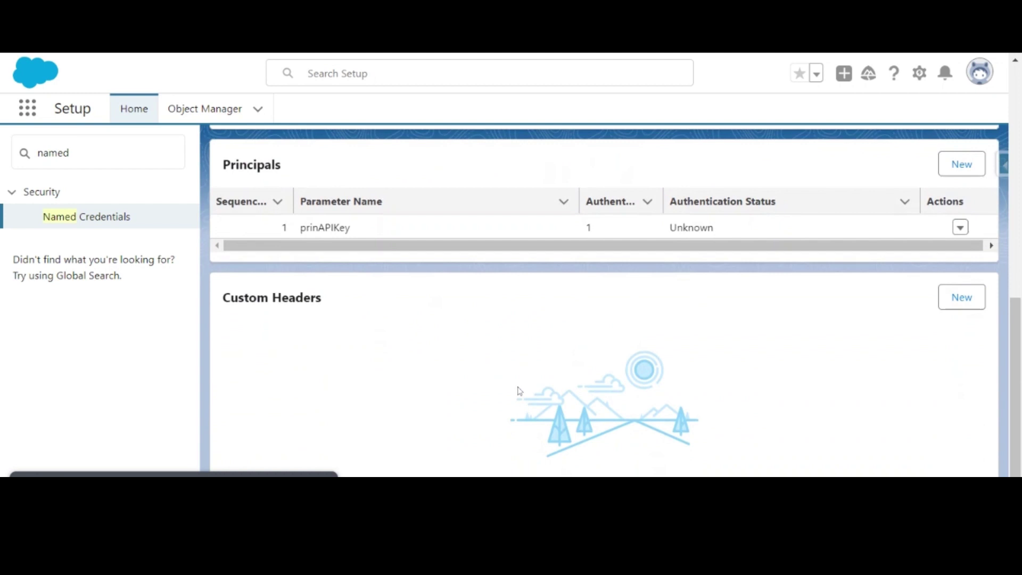
click(961, 227)
click(911, 193)
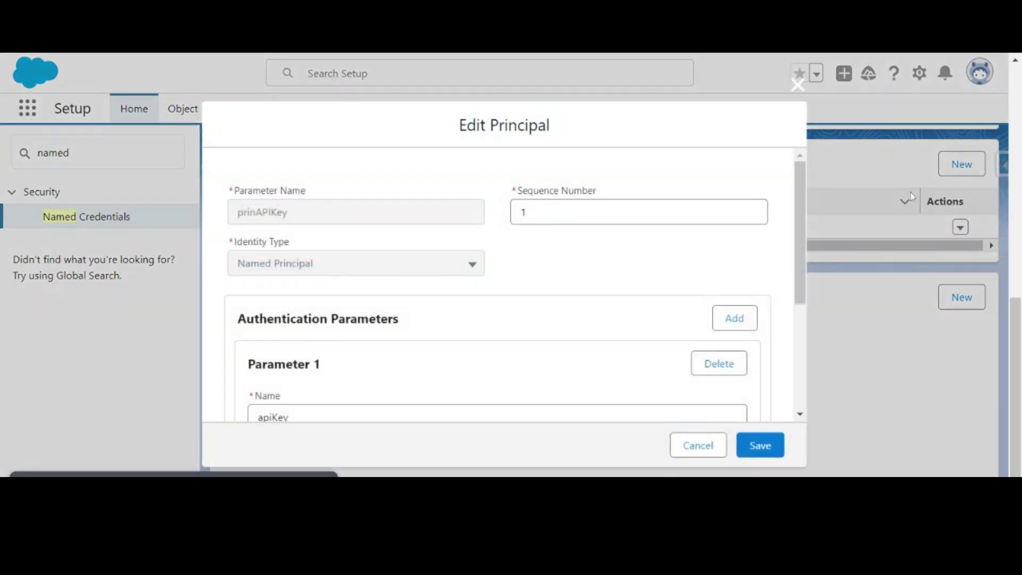
scroll(557, 273, down, 4)
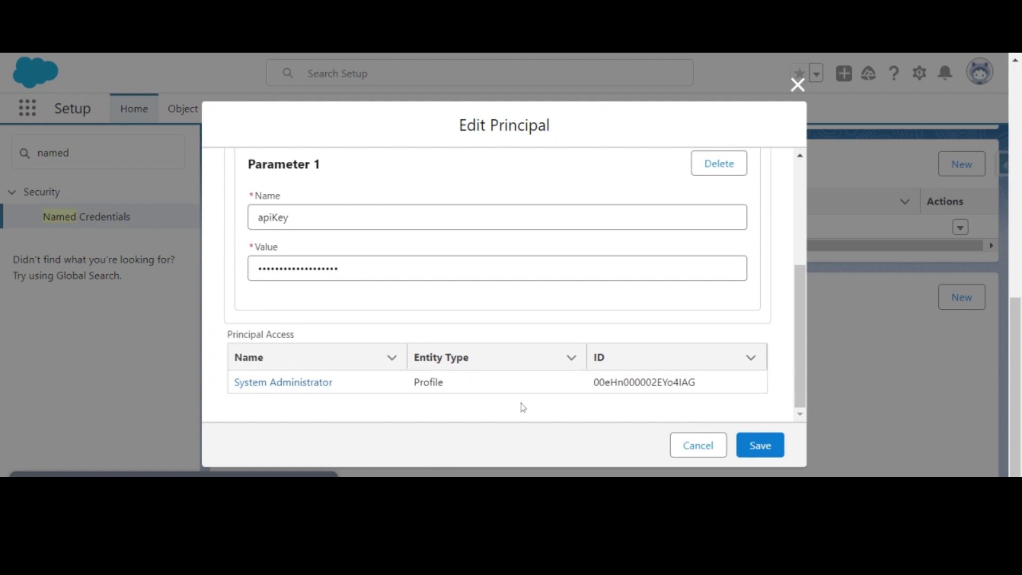
click(698, 449)
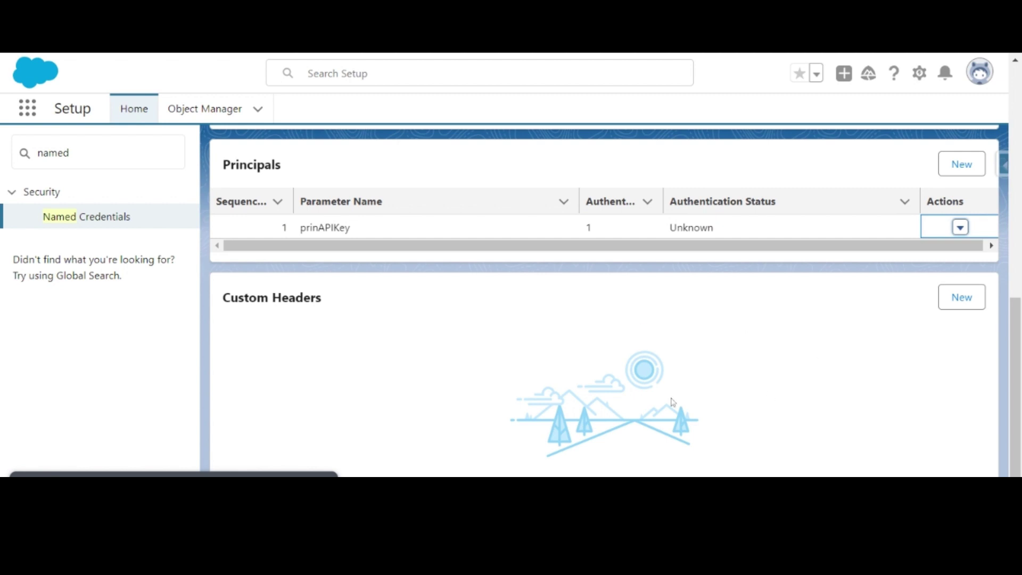
Step: Begin a new custom header on WeatherAuth and name it 'key'
click(961, 300)
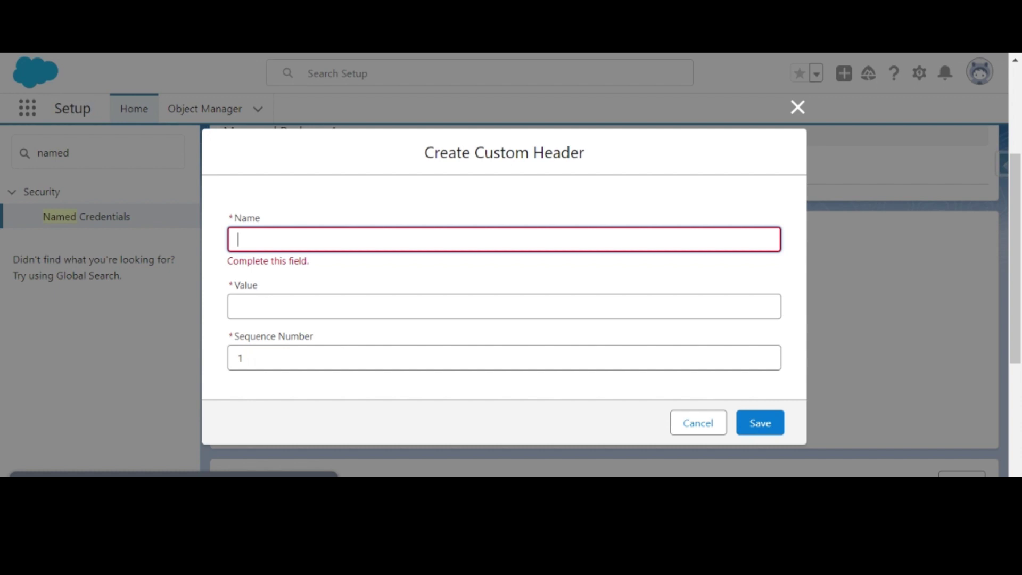
text(key)
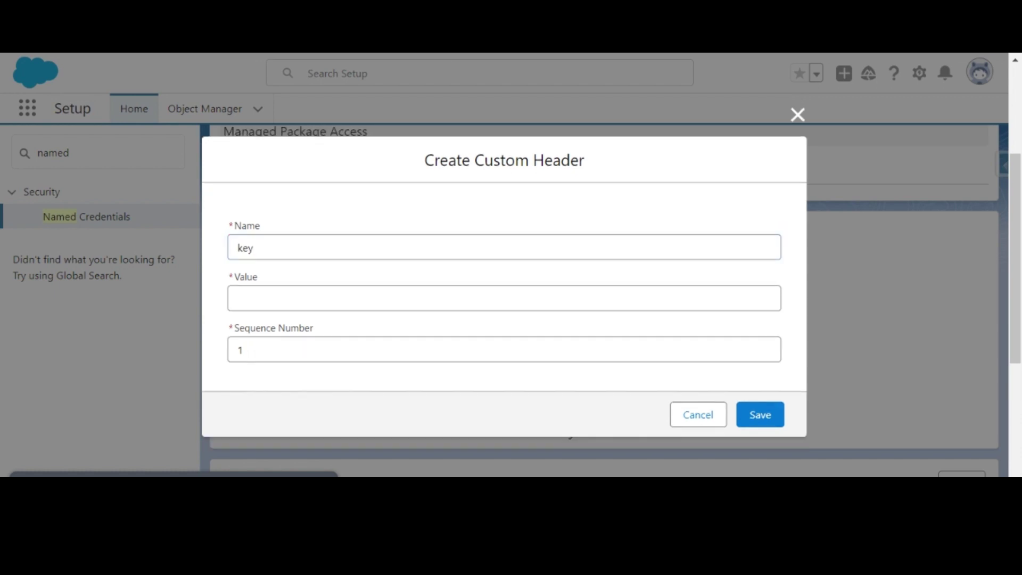
click(254, 248)
click(292, 255)
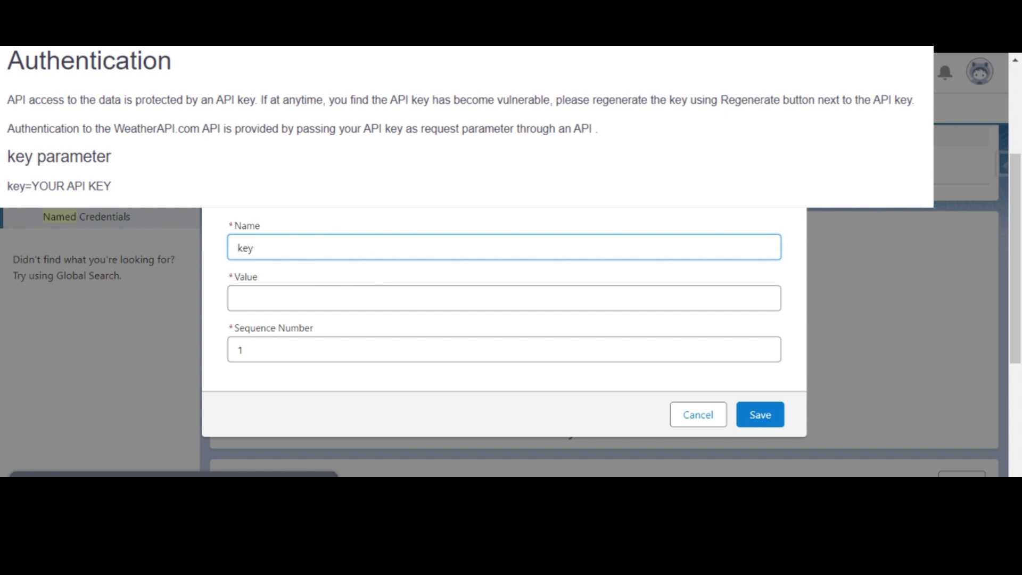
key(Tab)
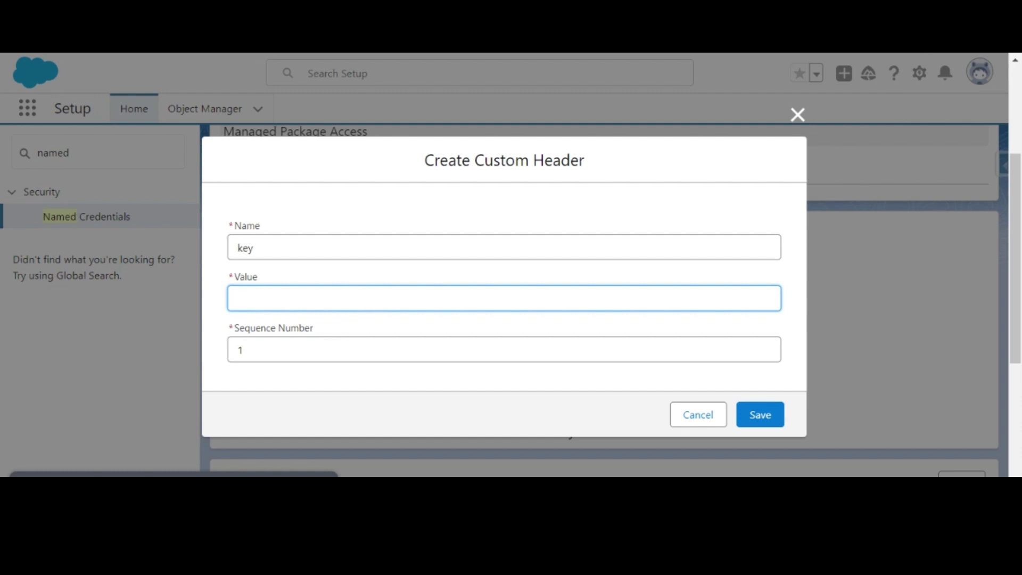
Step: Give the key header the value {!$Credential.WeatherAuth.apiKey}, correcting typos, and save it
text({)
text($)
key(BackSpace)
text(!$Credital)
key(BackSpace)
key(BackSpace)
text(ntial)
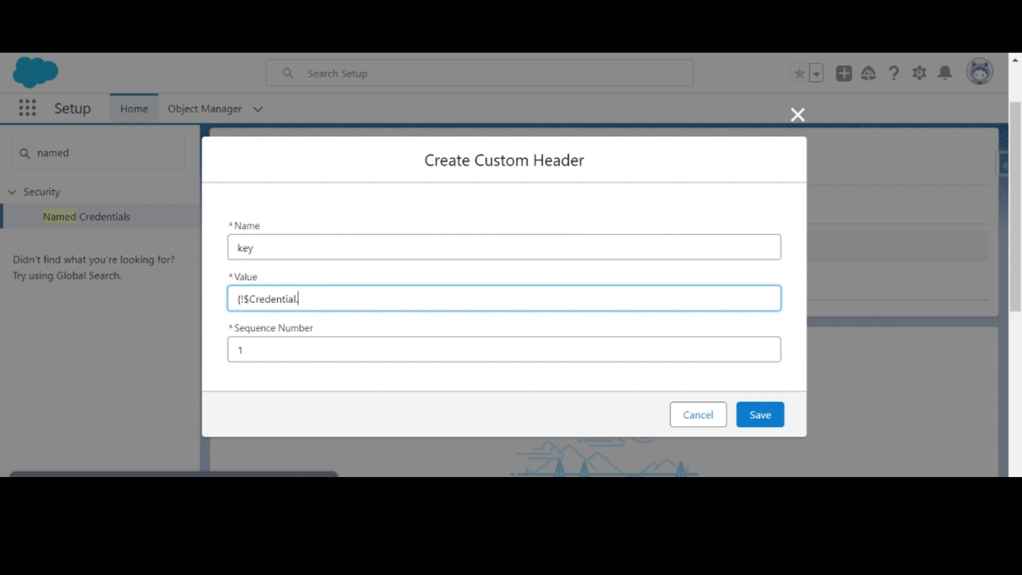
text(WeatherAU)
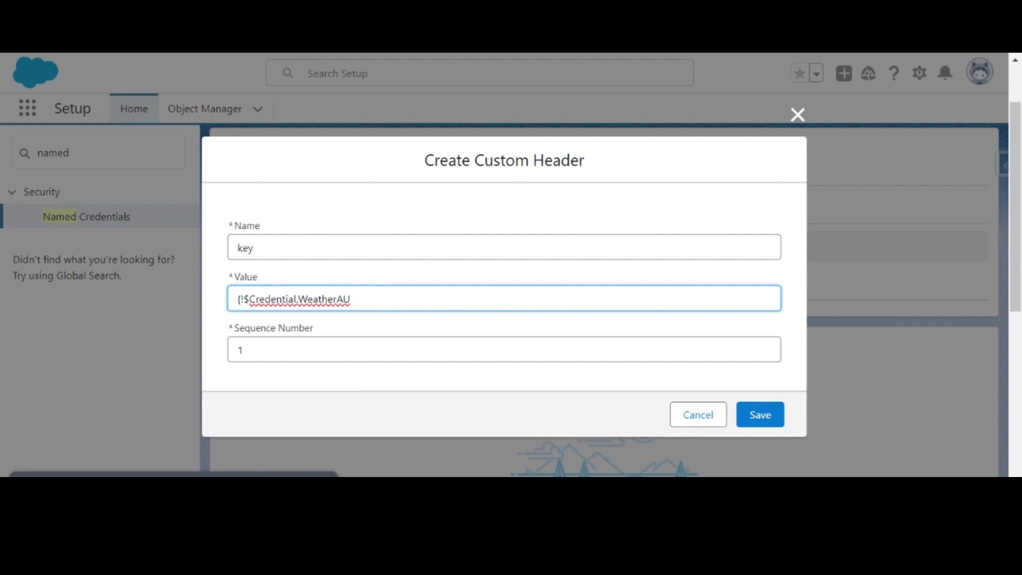
key(BackSpace)
text(uth.apiKey})
click(758, 414)
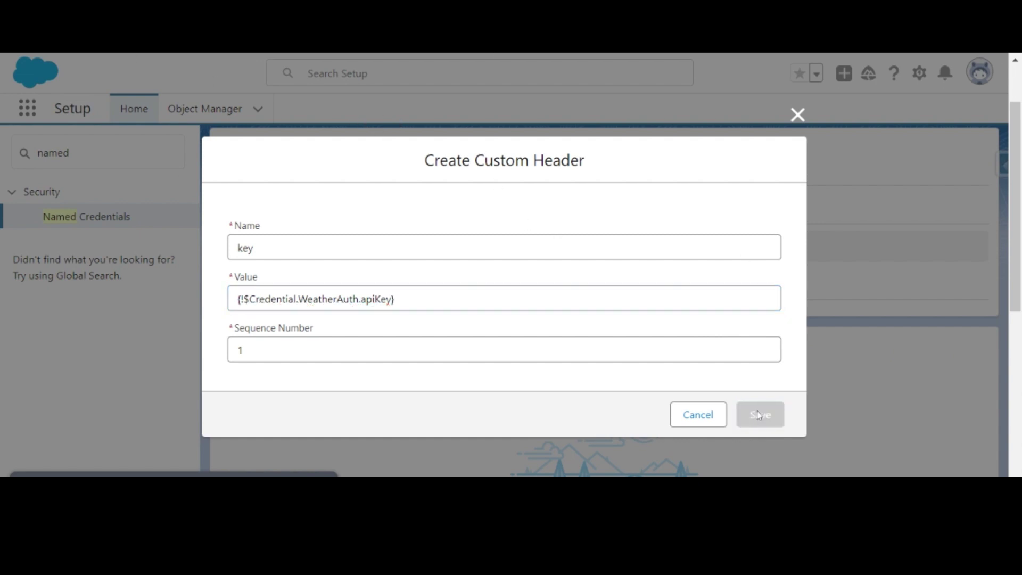
Step: Open the prinAPIKey principal's edit form, then close it unchanged to view WeatherAuth's details
scroll(597, 407, down, 5)
scroll(609, 408, up, 5)
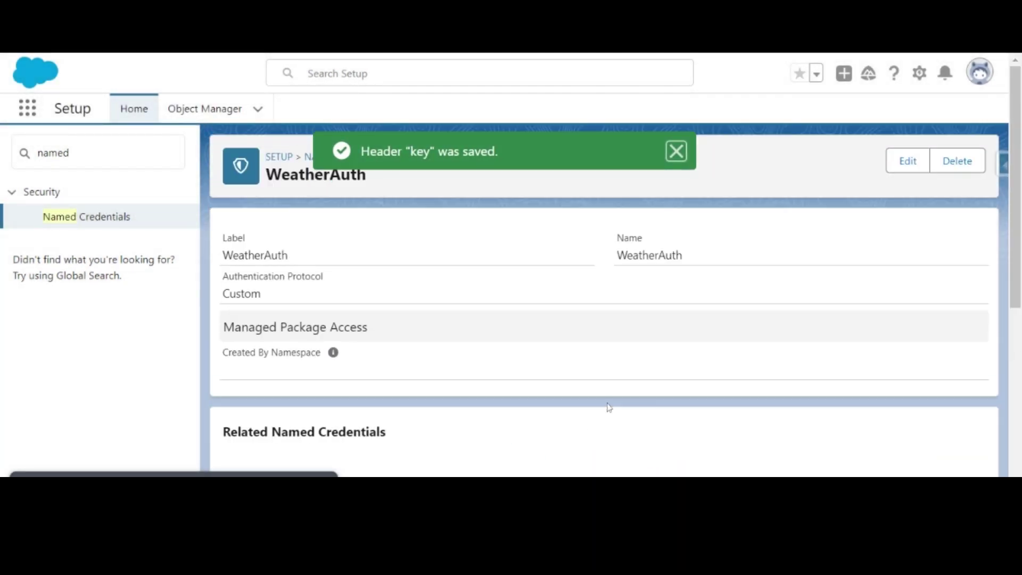
scroll(716, 340, down, 5)
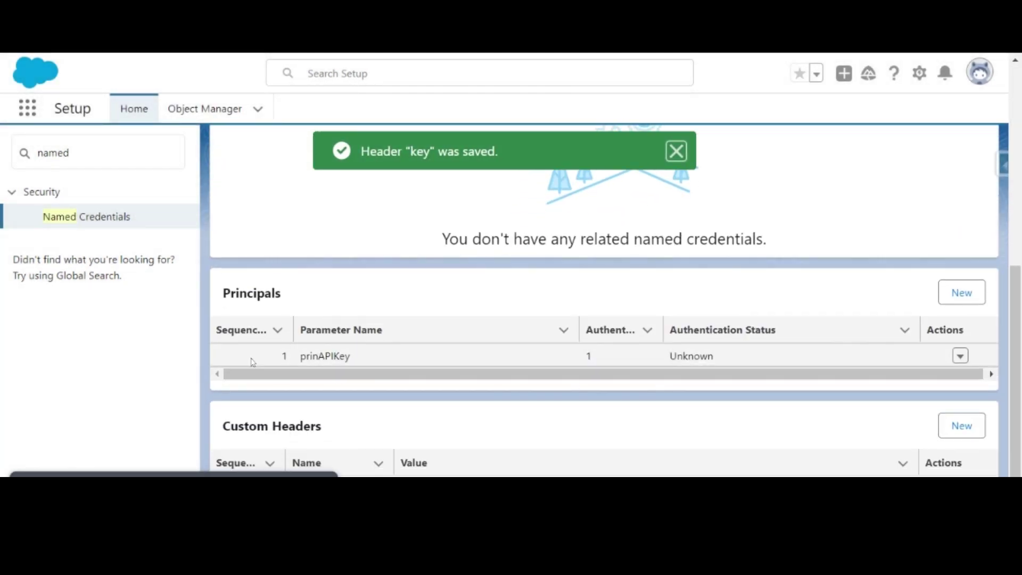
click(961, 355)
click(930, 335)
scroll(413, 275, down, 2)
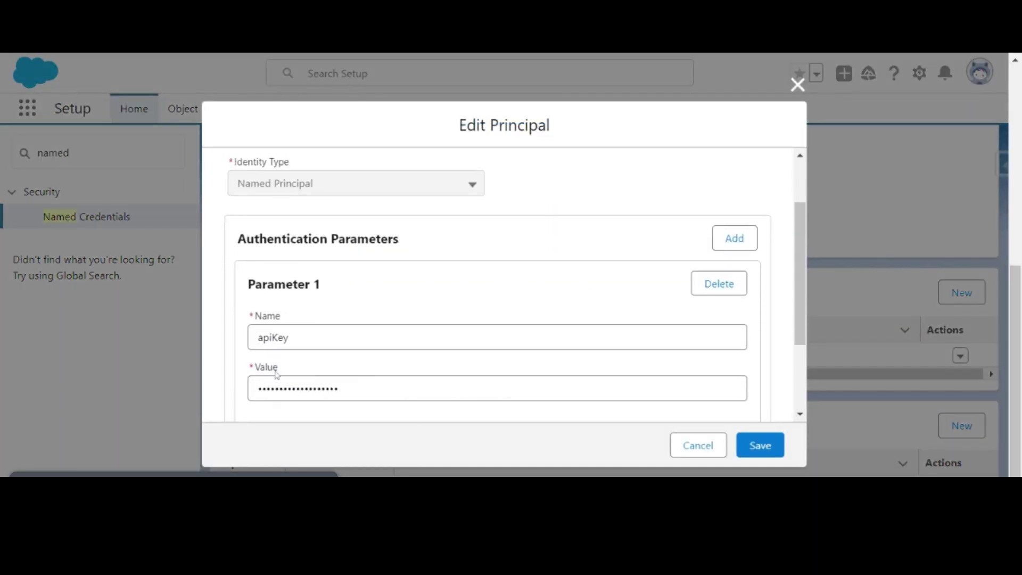
scroll(353, 352, up, 1)
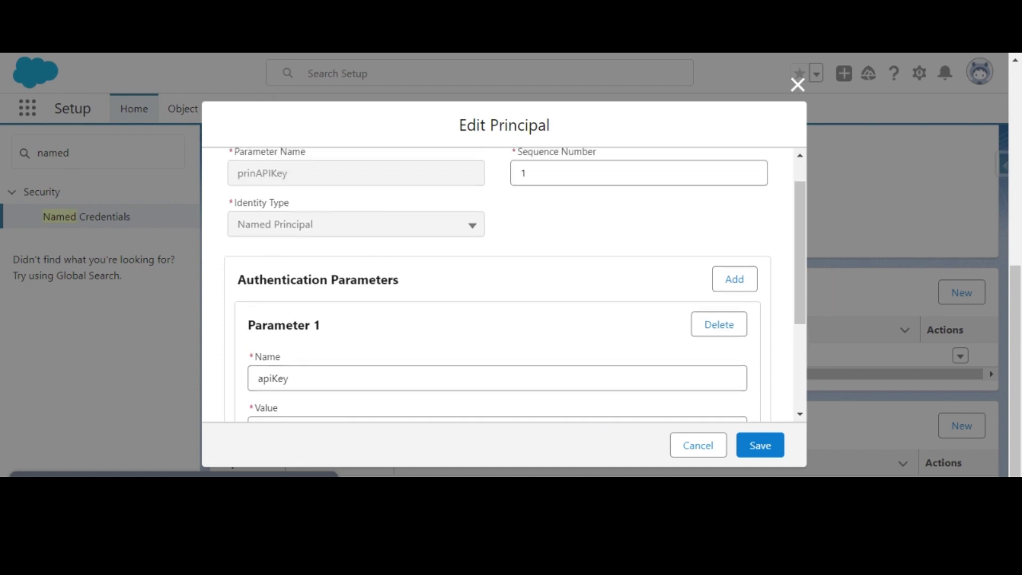
scroll(605, 304, down, 4)
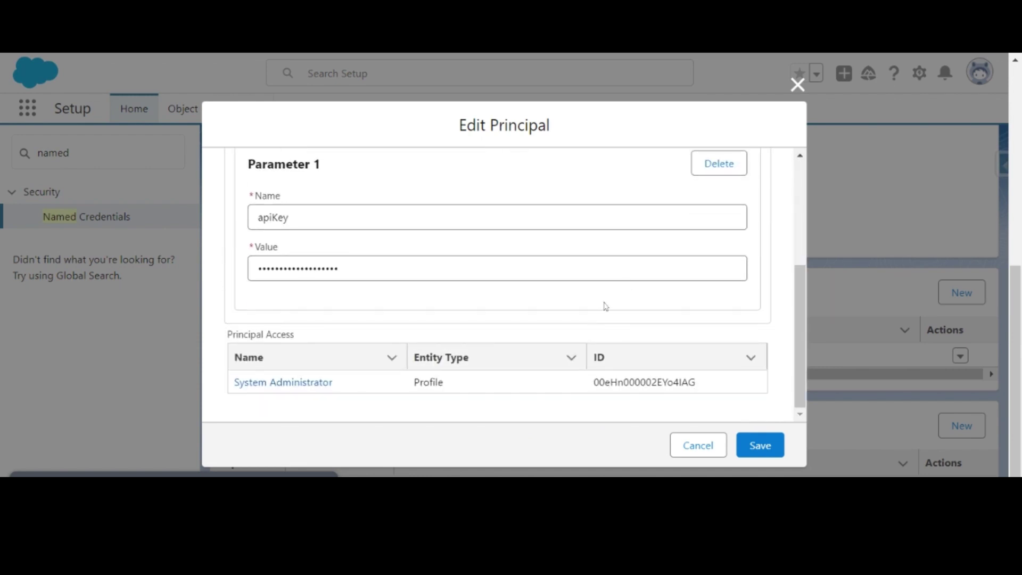
click(798, 84)
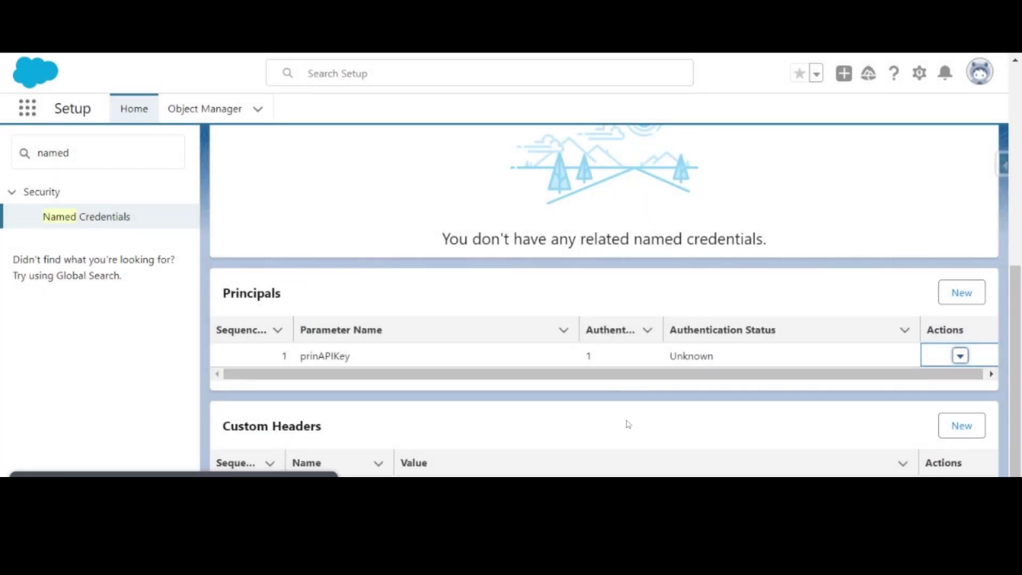
scroll(705, 440, up, 5)
scroll(711, 452, down, 5)
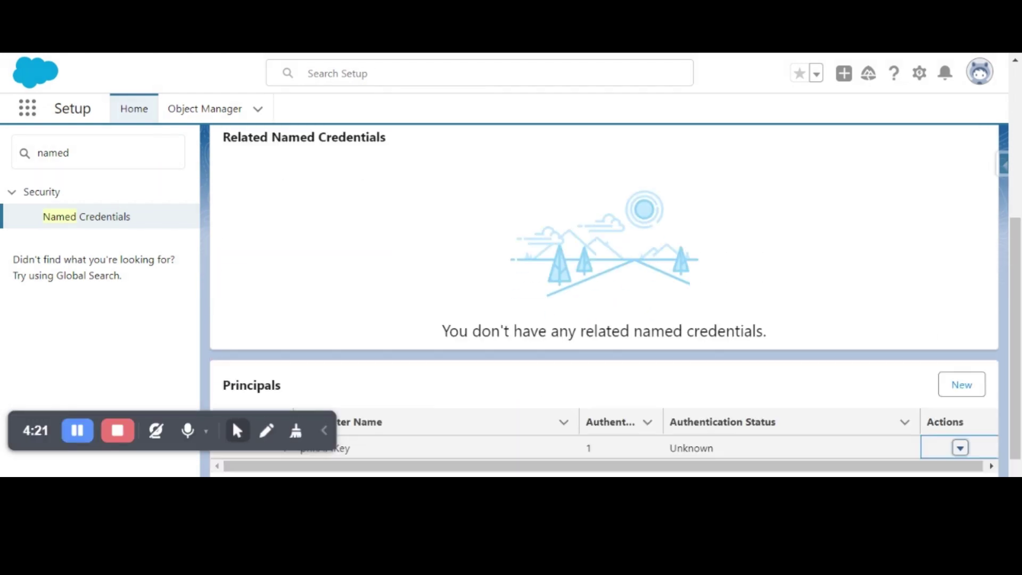
scroll(698, 460, up, 10)
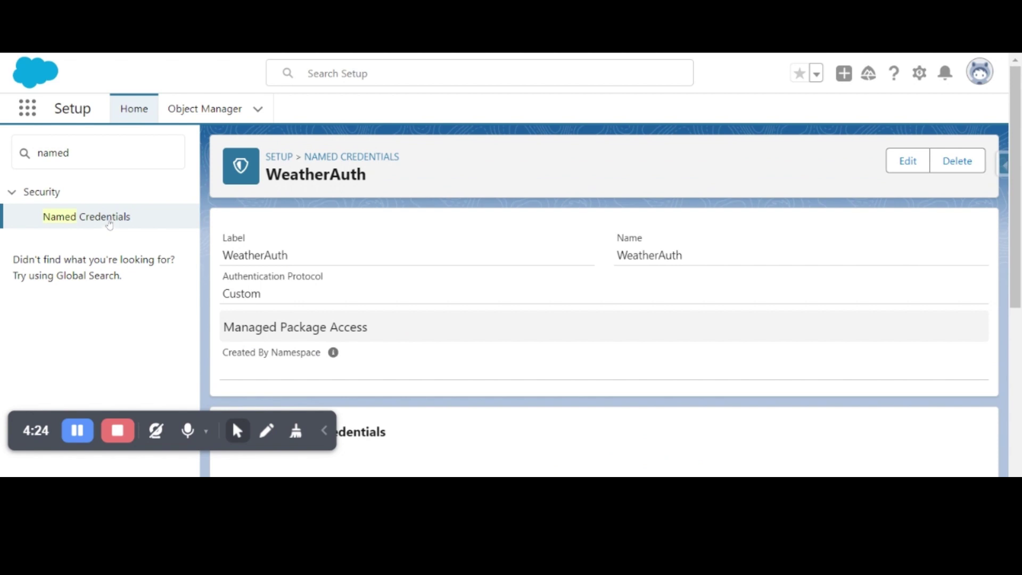
Step: Start a new named credential from the Named Credentials list with label and name WeatherAPI
click(109, 225)
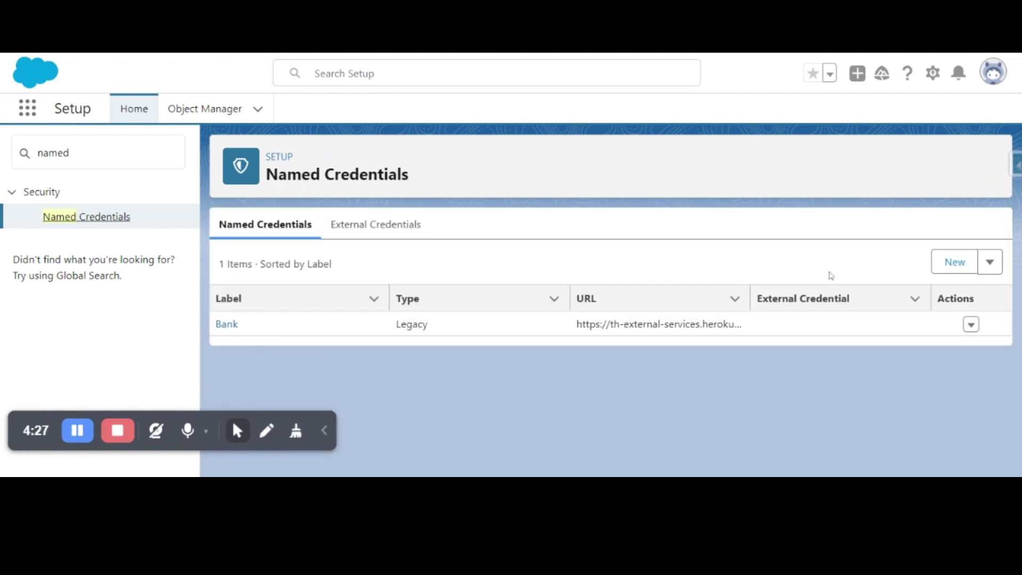
click(954, 262)
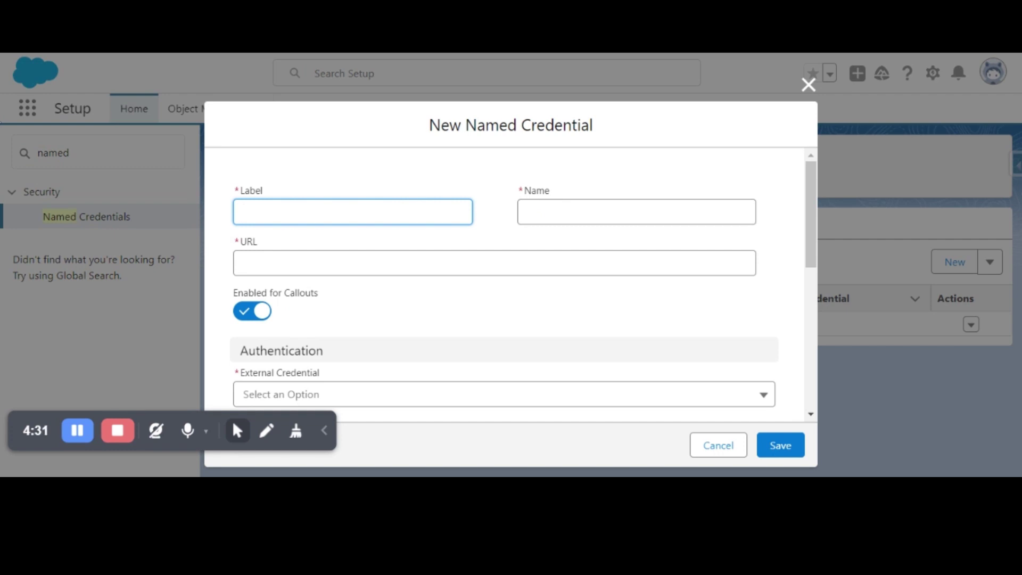
click(232, 420)
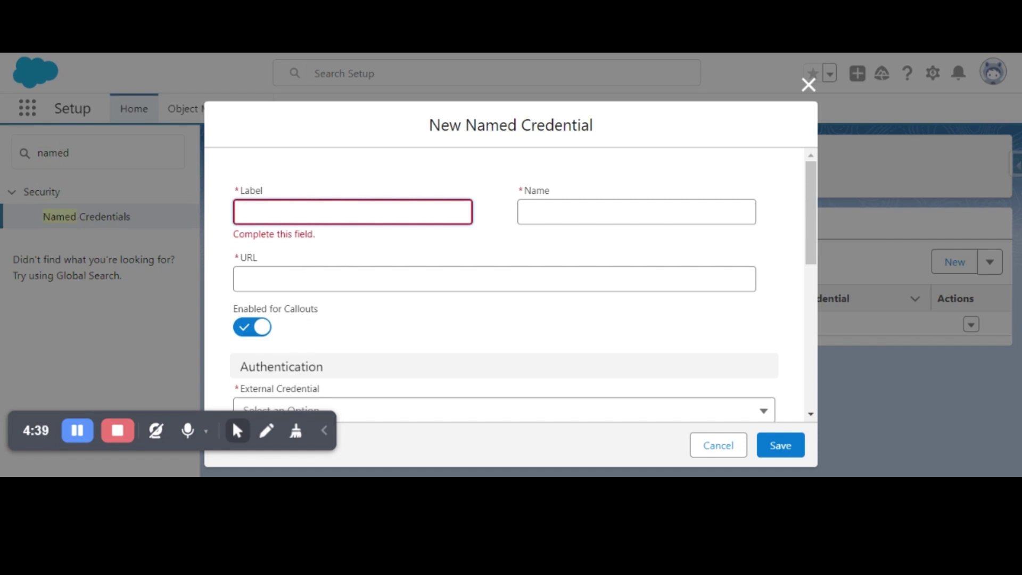
text(WeatherAPI)
key(Tab)
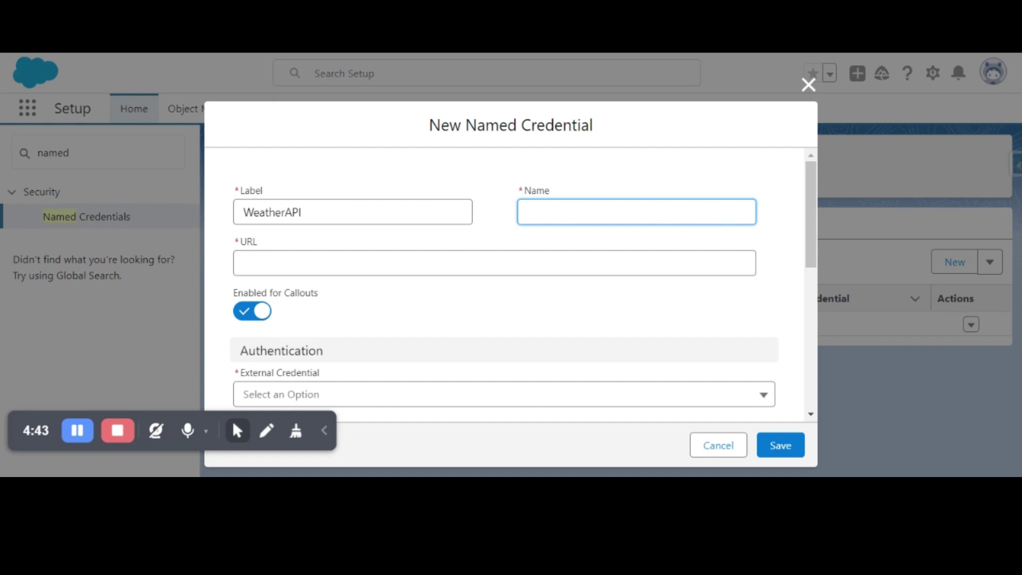
key(shift+Tab)
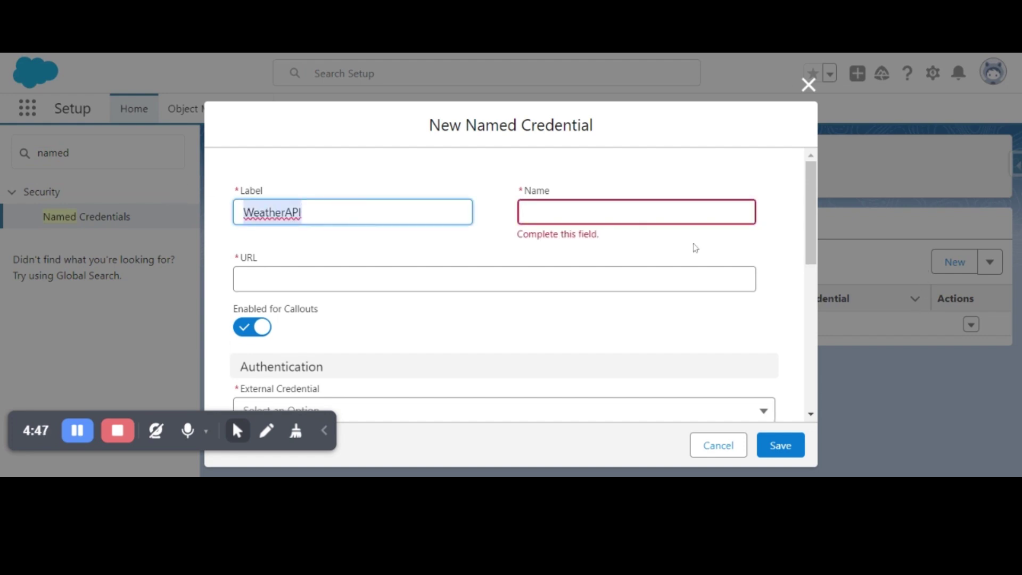
key(Tab)
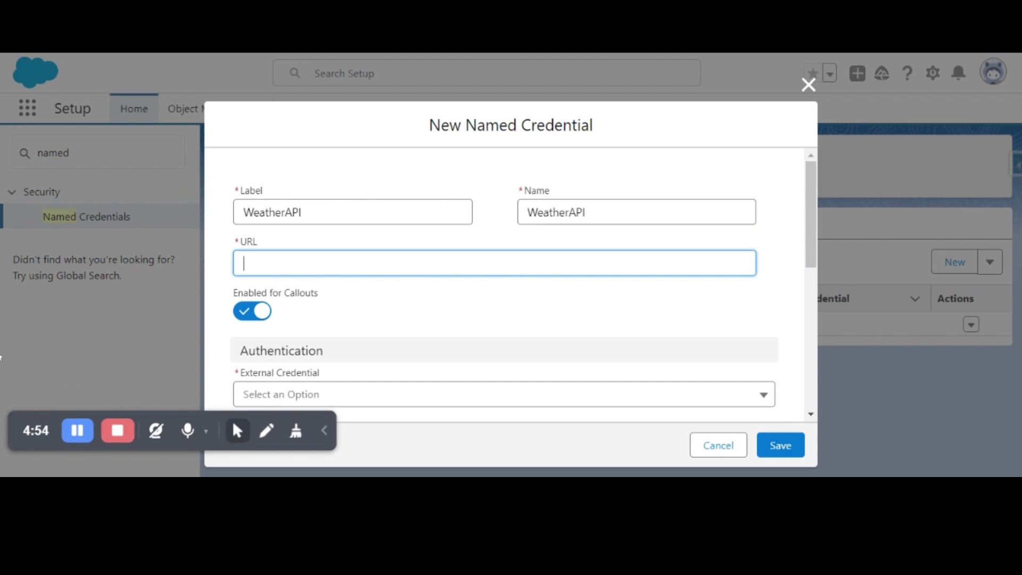
Step: Enter the api.weatherapi.com URL, briefly trying http, and leave Enabled for Callouts on
click(1, 358)
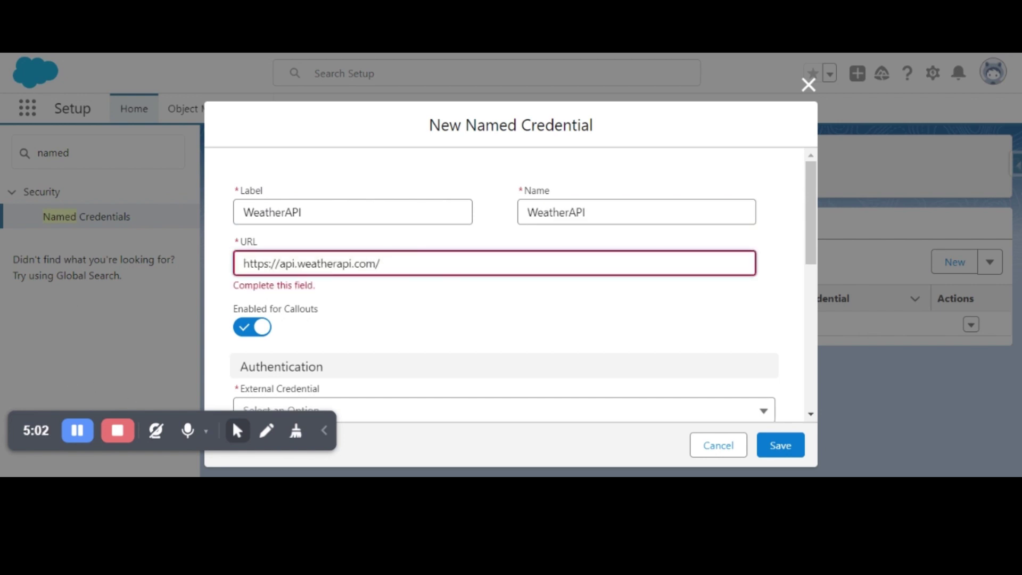
click(694, 57)
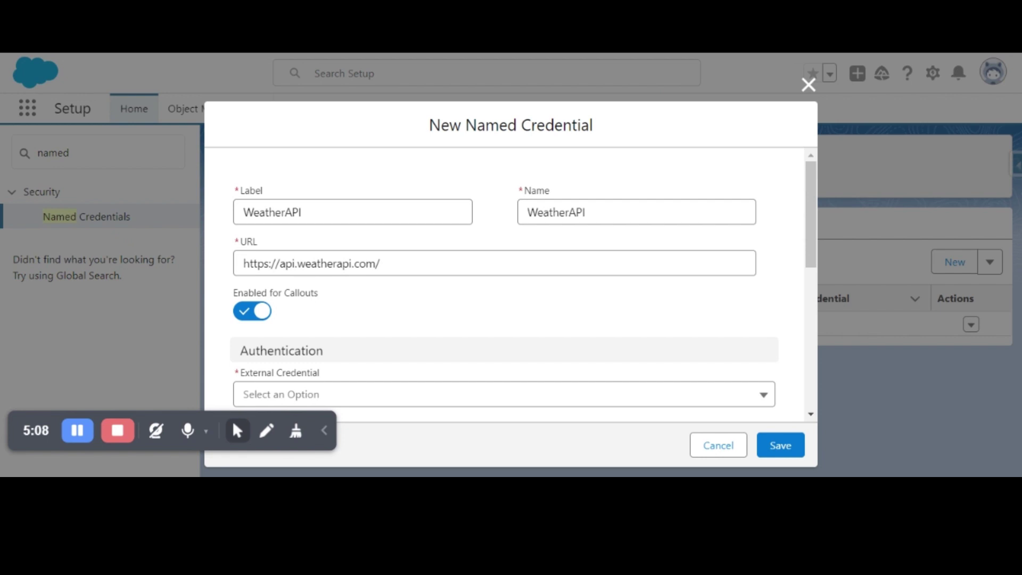
click(380, 264)
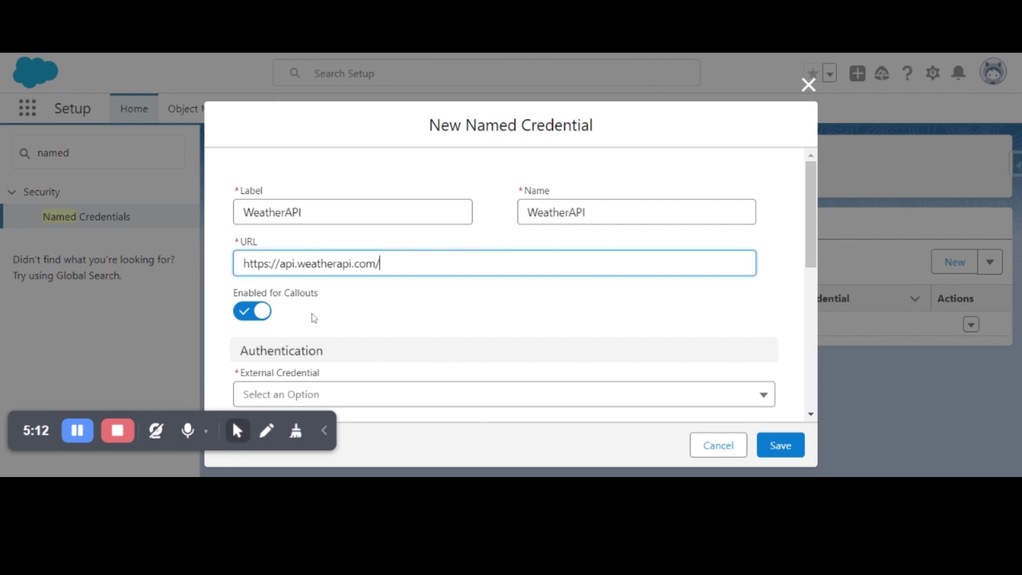
click(268, 263)
key(BackSpace)
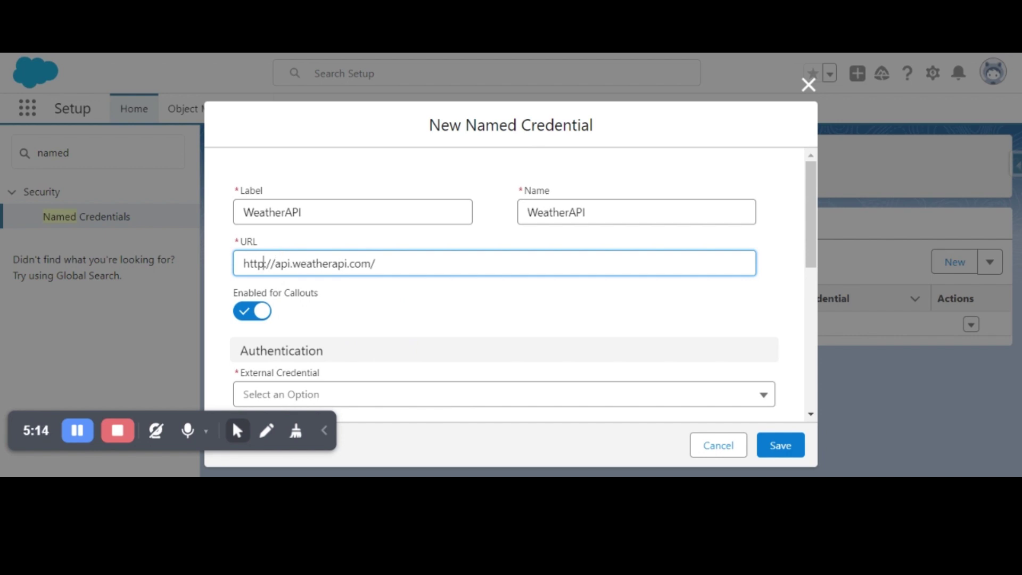
key(Tab)
key(space)
click(258, 314)
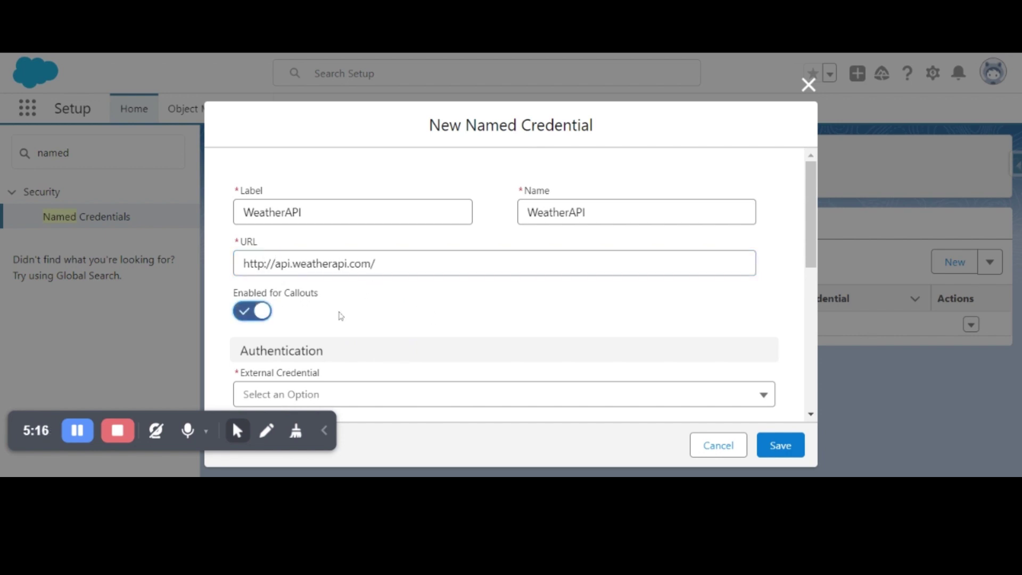
click(440, 318)
click(263, 311)
scroll(515, 368, down, 3)
scroll(514, 367, down, 3)
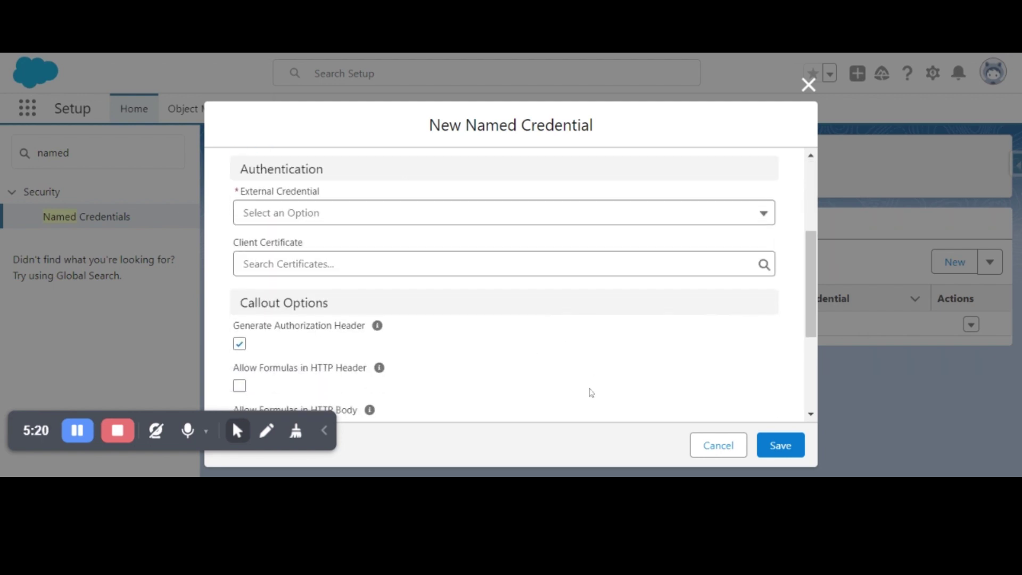
scroll(612, 369, up, 6)
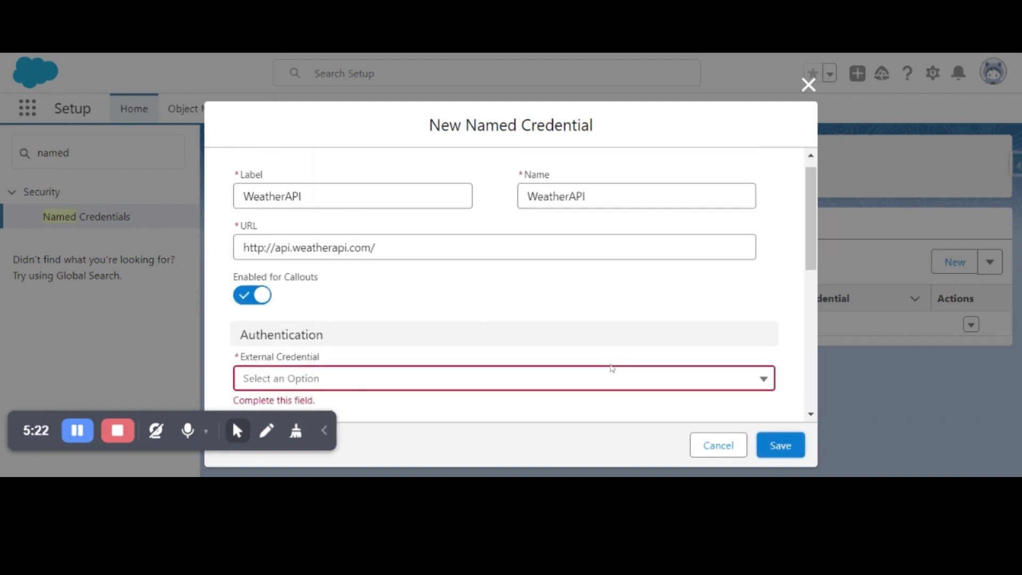
scroll(613, 368, down, 3)
scroll(503, 282, up, 3)
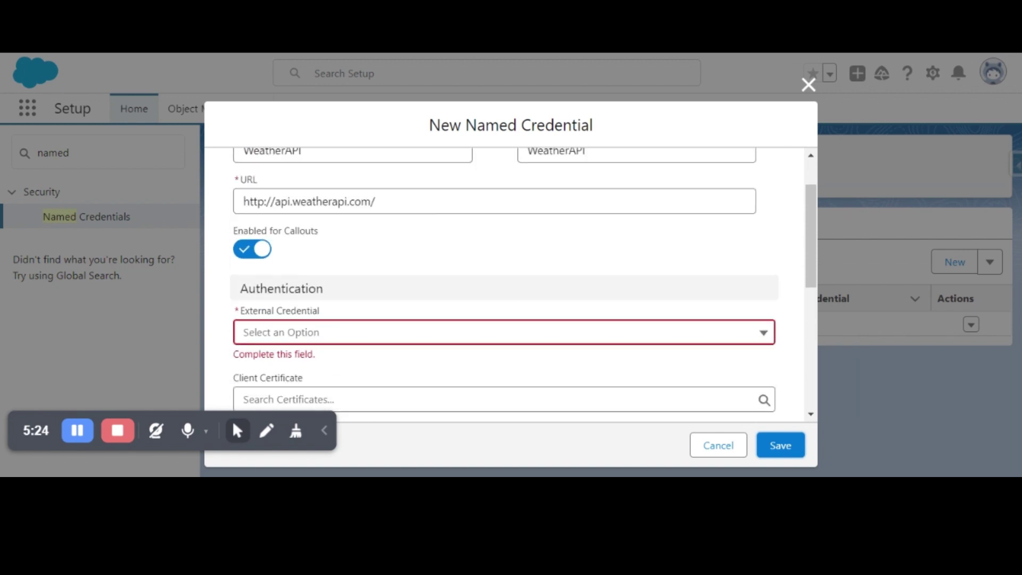
click(257, 263)
key(Right)
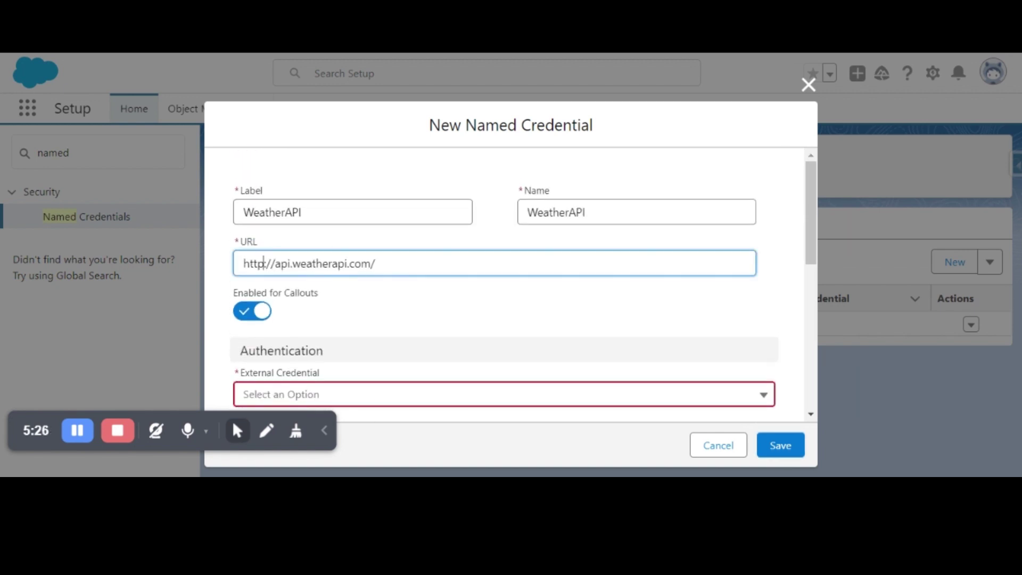
text(s)
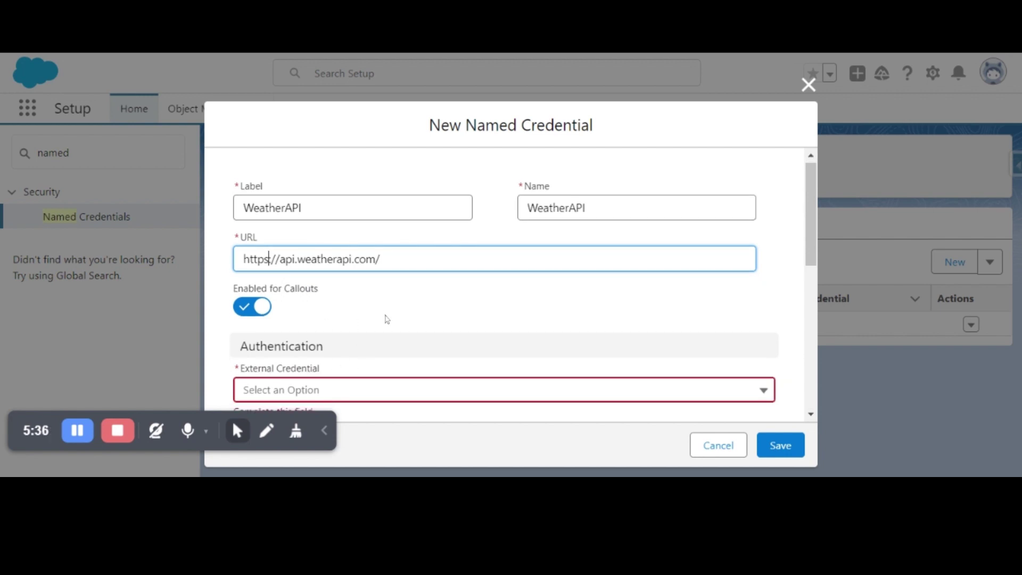
Step: Select WeatherAuth as the named credential's external credential
scroll(377, 322, down, 2)
click(333, 314)
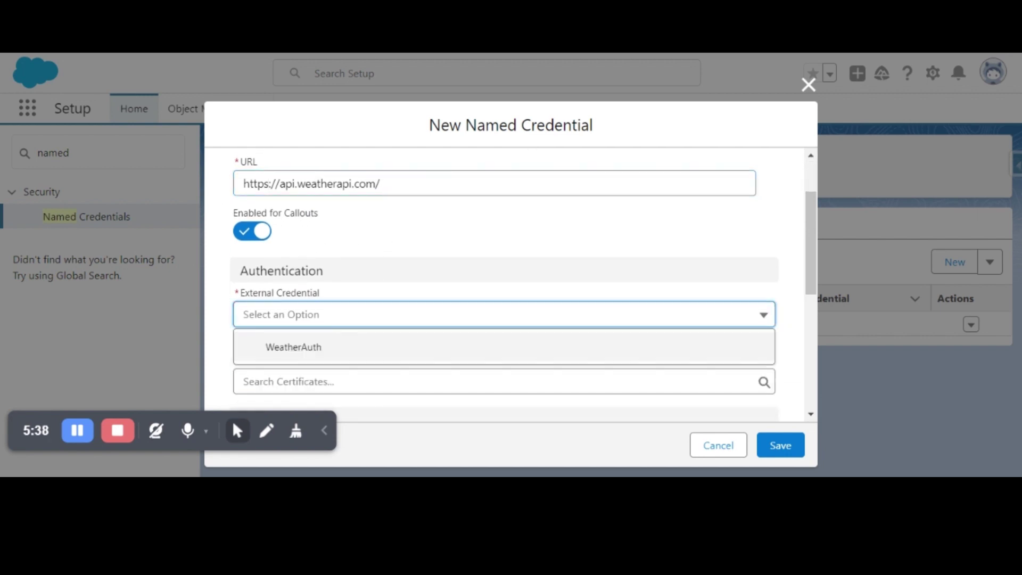
click(333, 348)
Step: Turn off Generate Authorization Header, allow formulas in HTTP headers, and save WeatherAPI
scroll(405, 330, down, 3)
scroll(408, 349, down, 1)
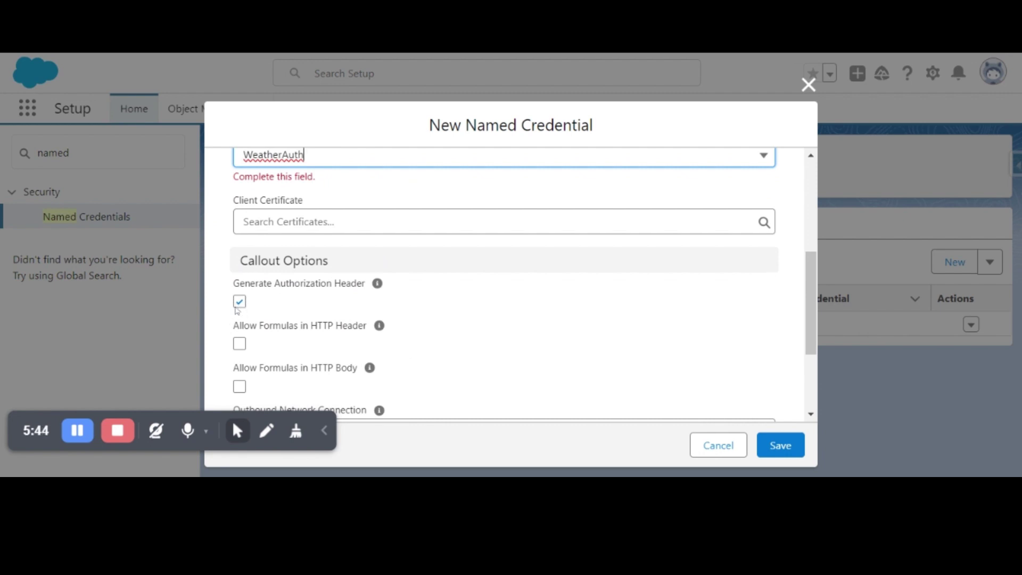
click(241, 288)
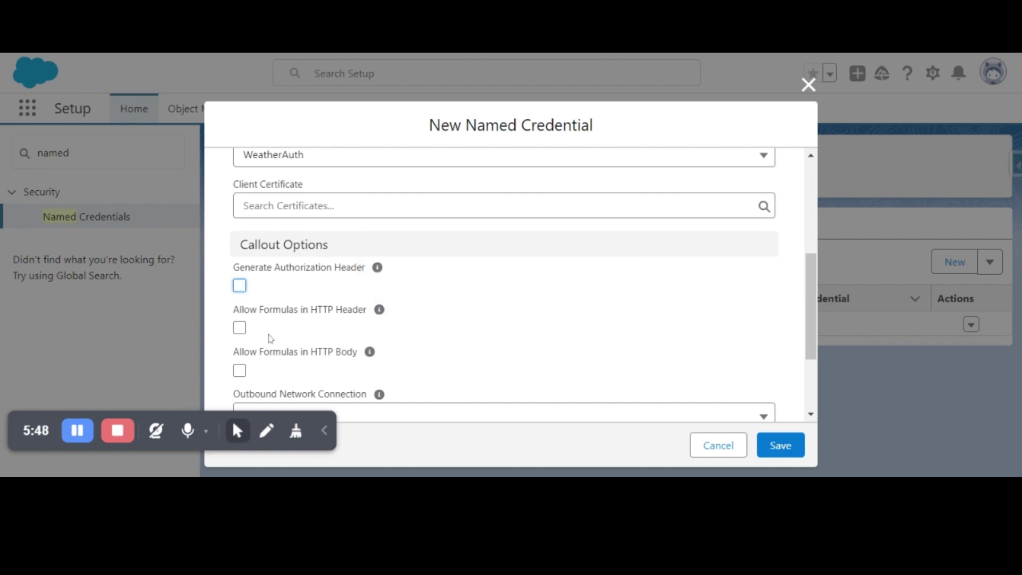
click(240, 328)
scroll(413, 318, down, 2)
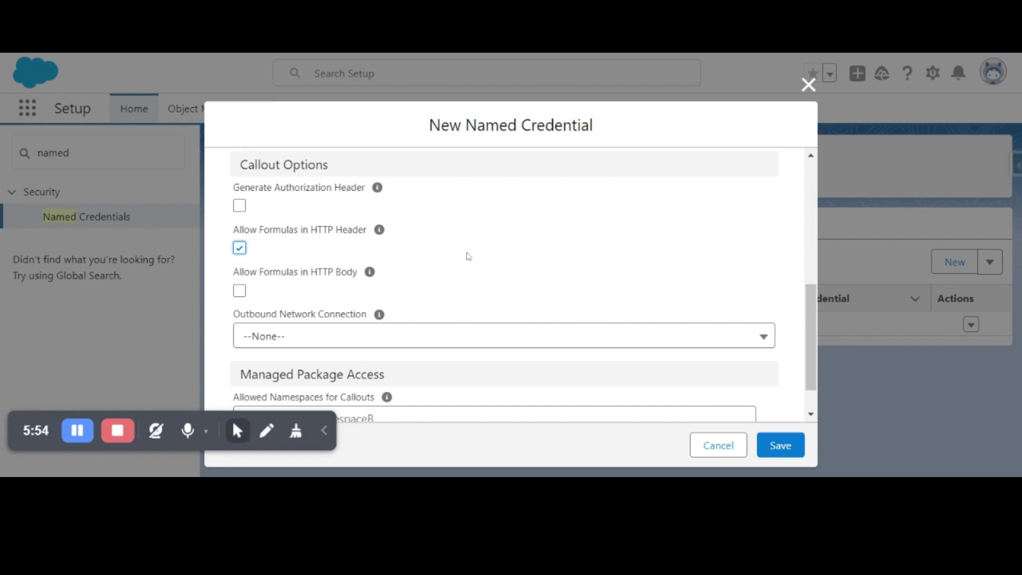
scroll(458, 267, down, 1)
scroll(463, 261, up, 2)
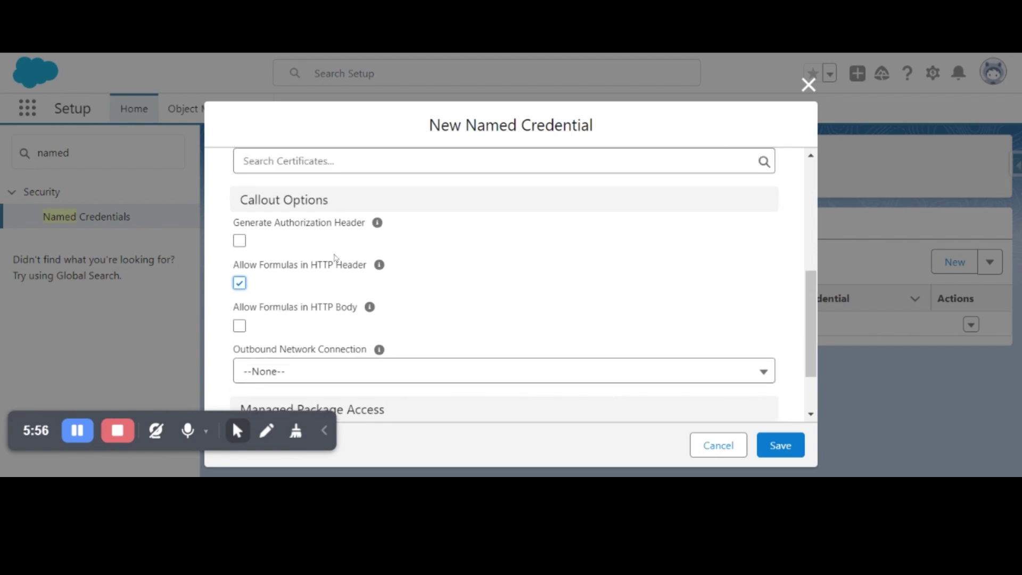
scroll(482, 304, down, 2)
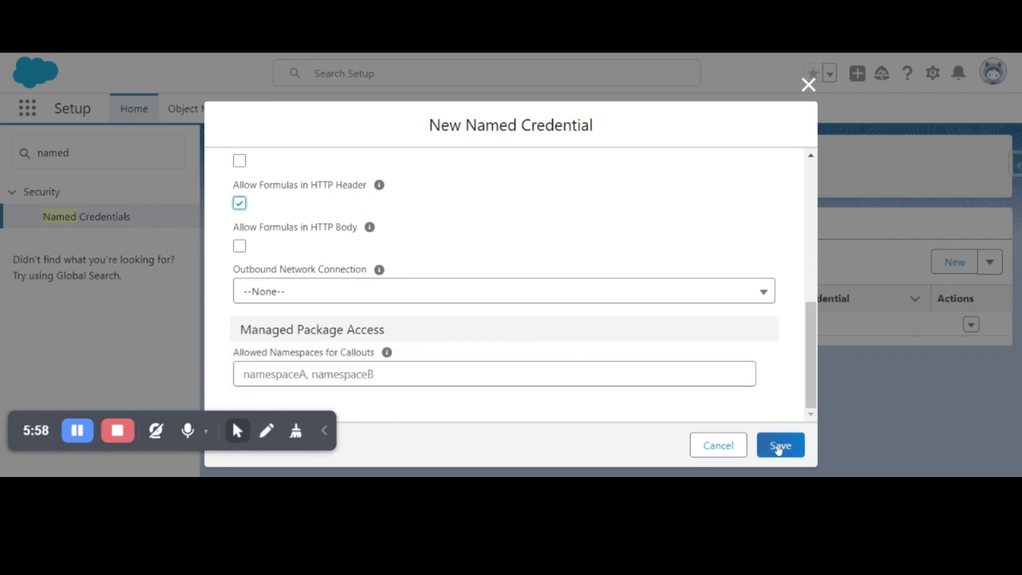
click(779, 446)
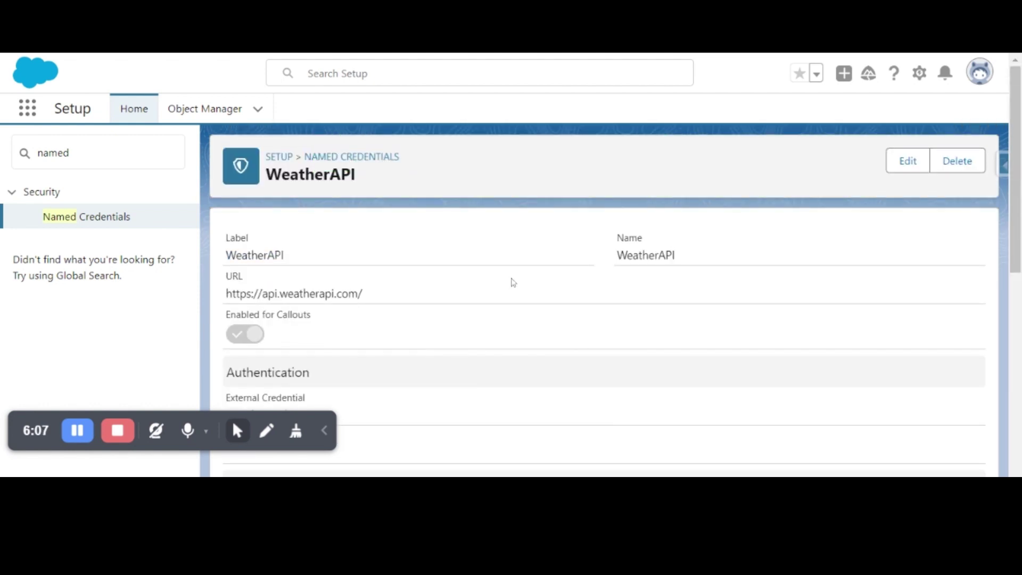
scroll(414, 284, down, 3)
scroll(414, 284, down, 2)
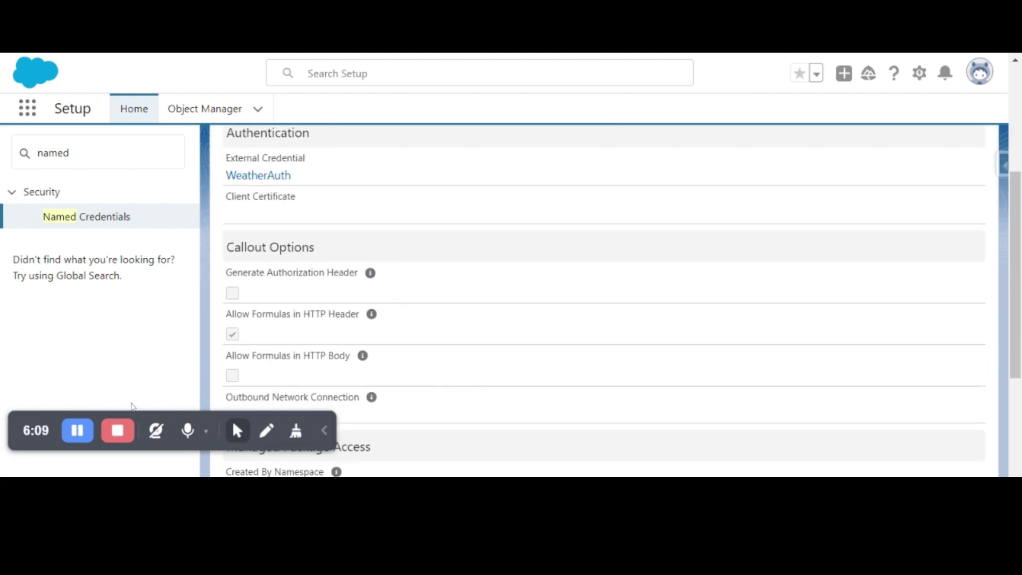